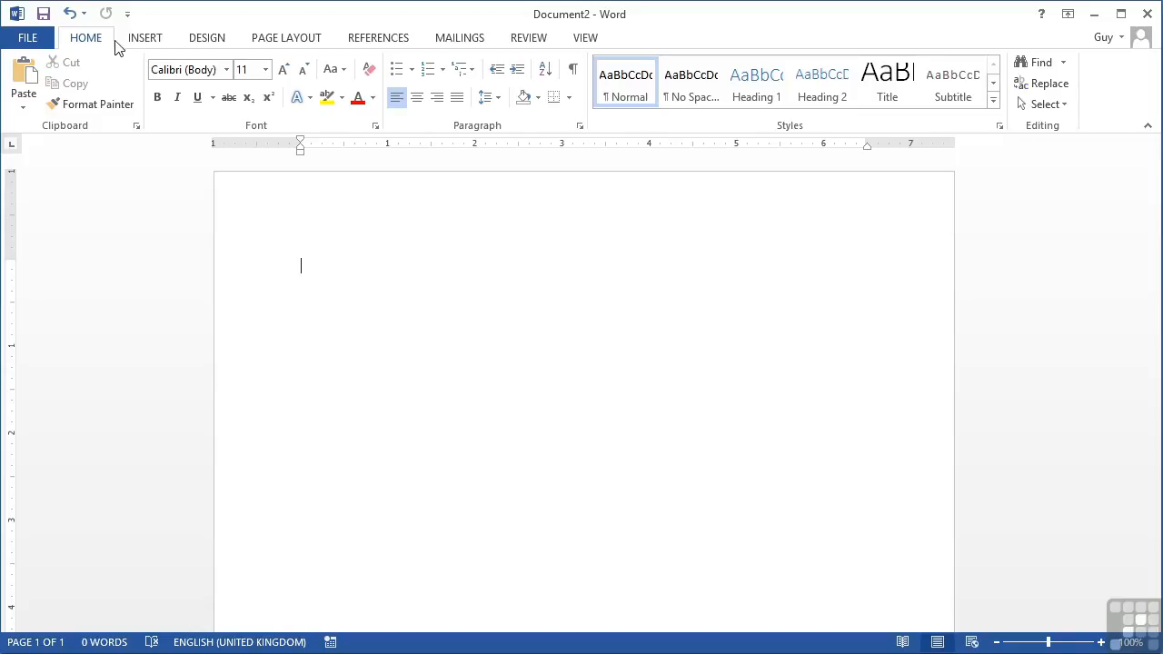
- Start inserting a picture from file and browse to the folder C:\Clients\Word2013\WorkingFiles\Chapter 12
left_click(138, 45)
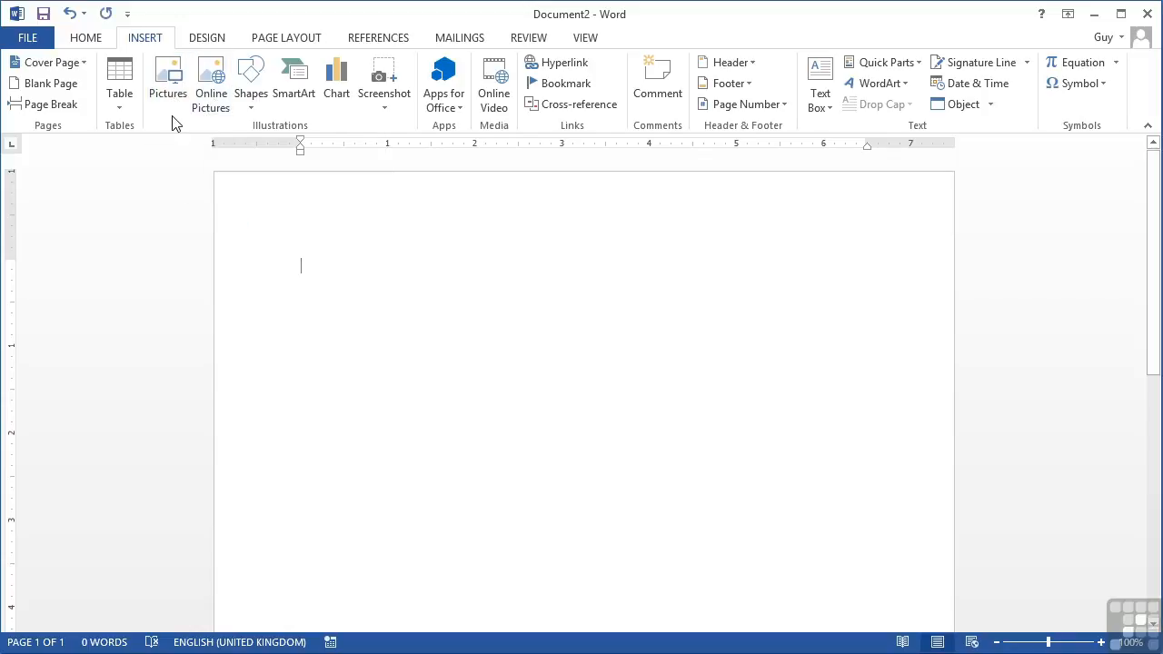
left_click(173, 91)
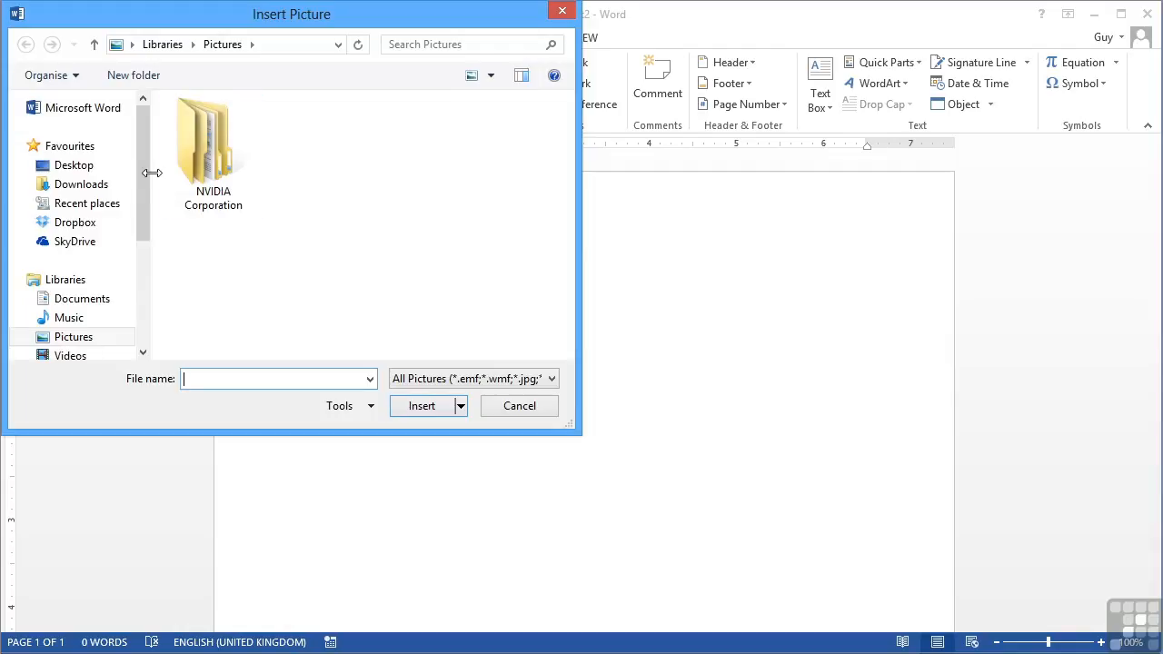
left_click_drag(148, 181, 151, 263)
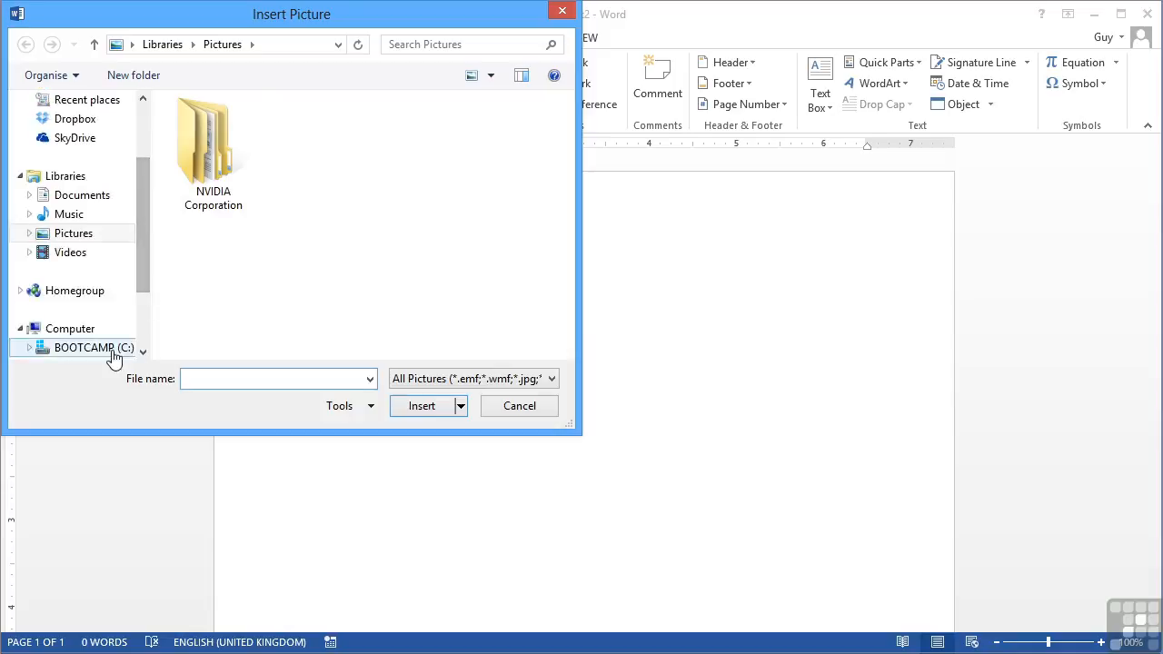
left_click(146, 352)
scroll(236, 238, "down", 5)
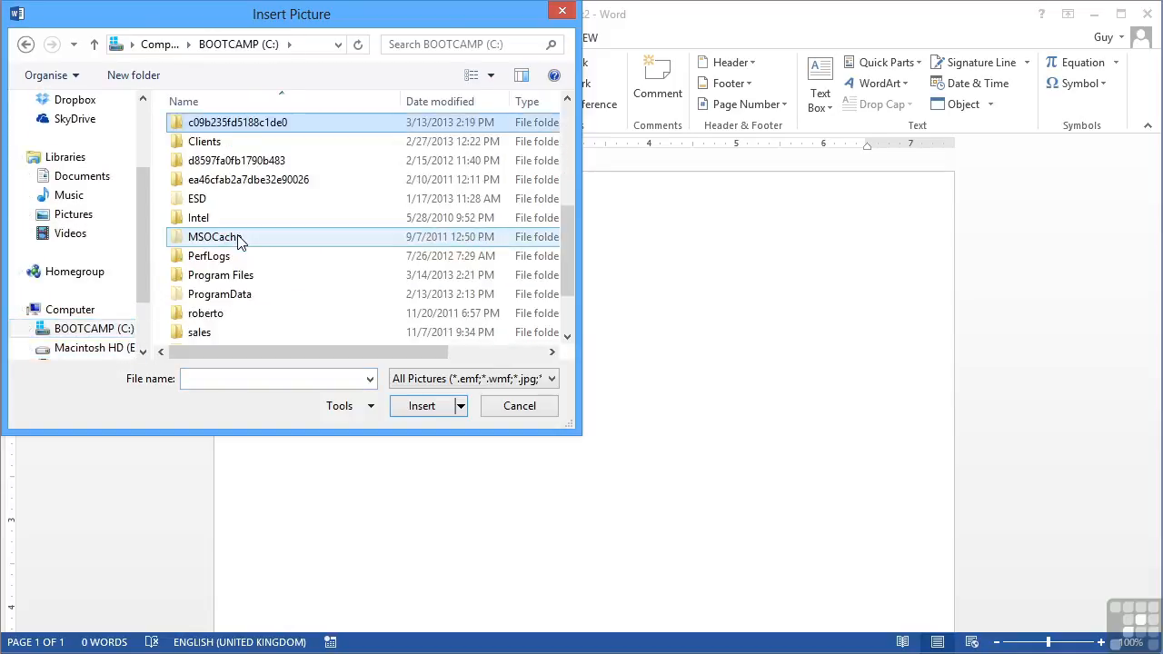
double_click(213, 148)
scroll(209, 150, "down", 8)
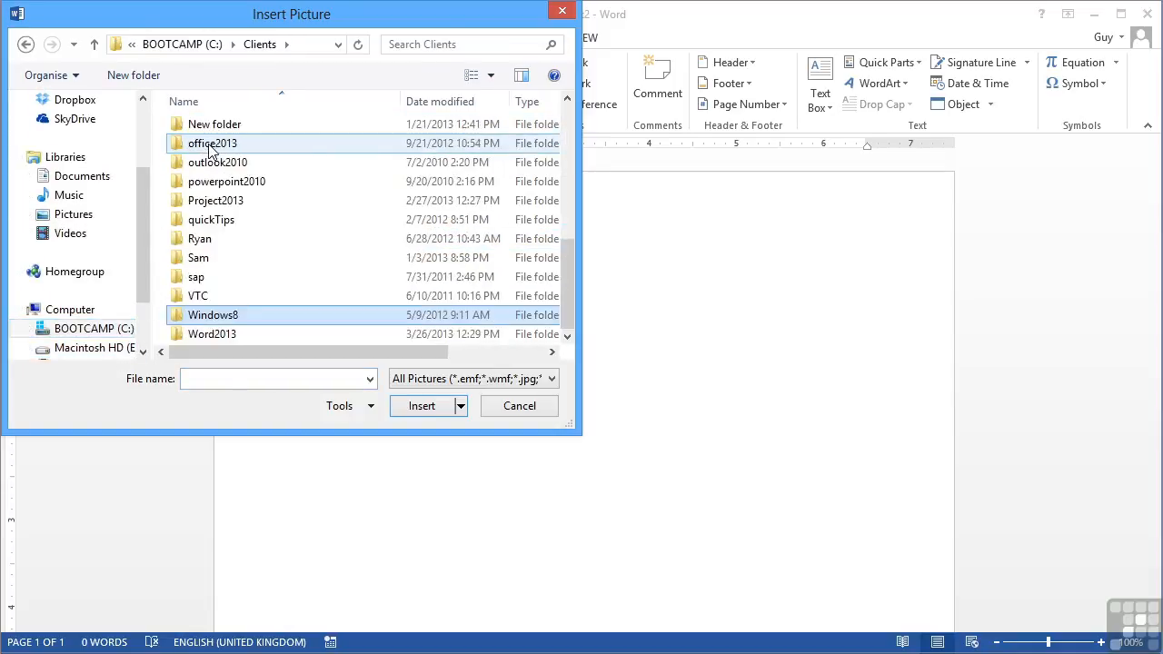
double_click(224, 332)
left_click(226, 208)
double_click(225, 206)
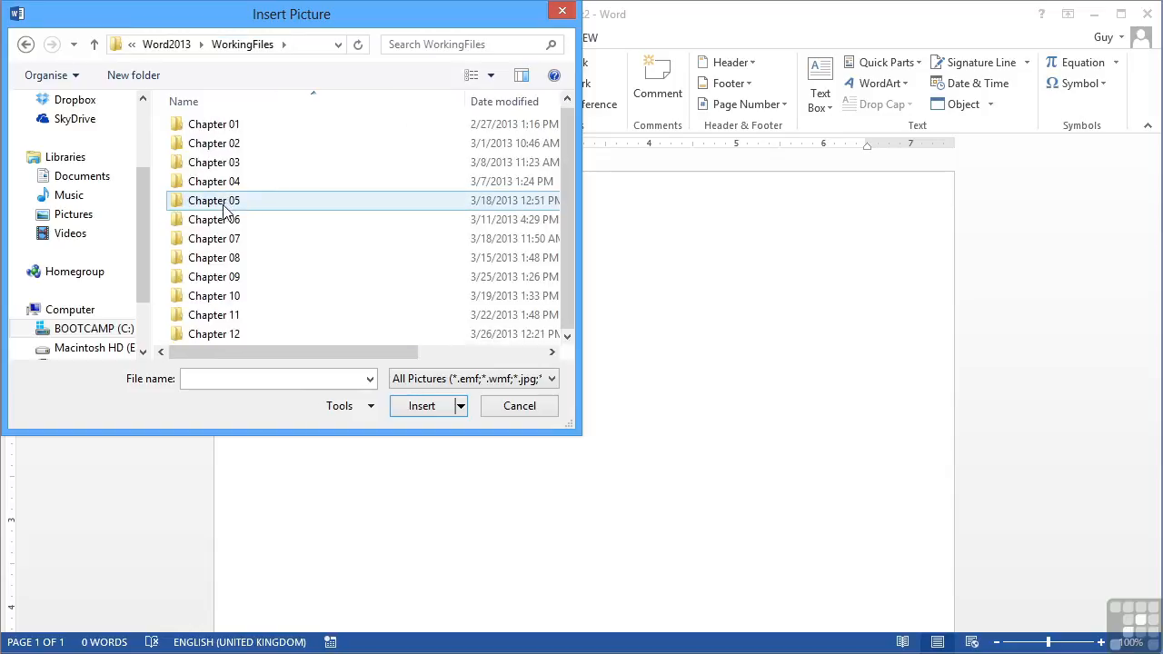
left_click(238, 336)
double_click(237, 337)
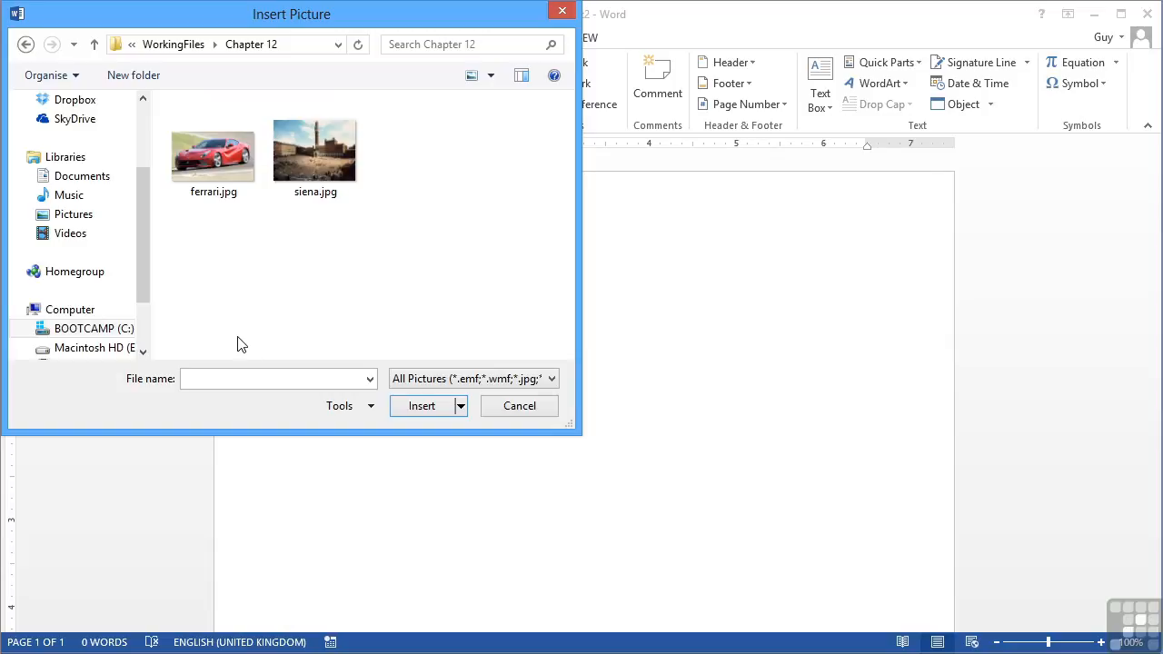
- Insert siena.jpg and enlarge it proportionally to about 2.73" high by 3.71" wide
left_click(320, 157)
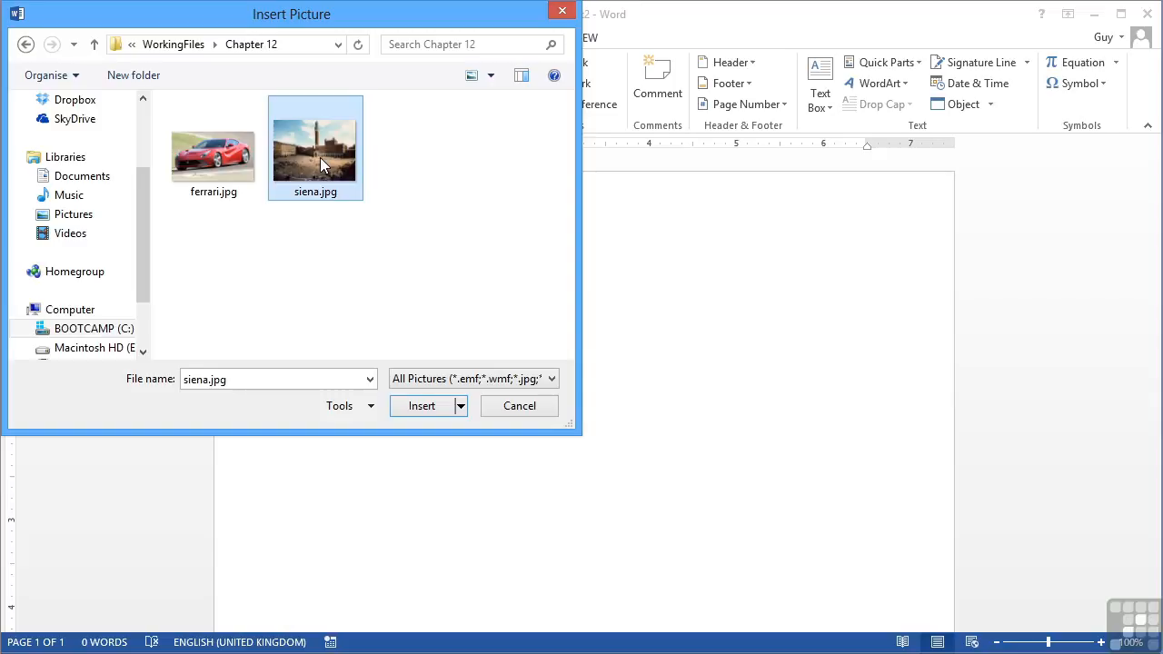
left_click(432, 414)
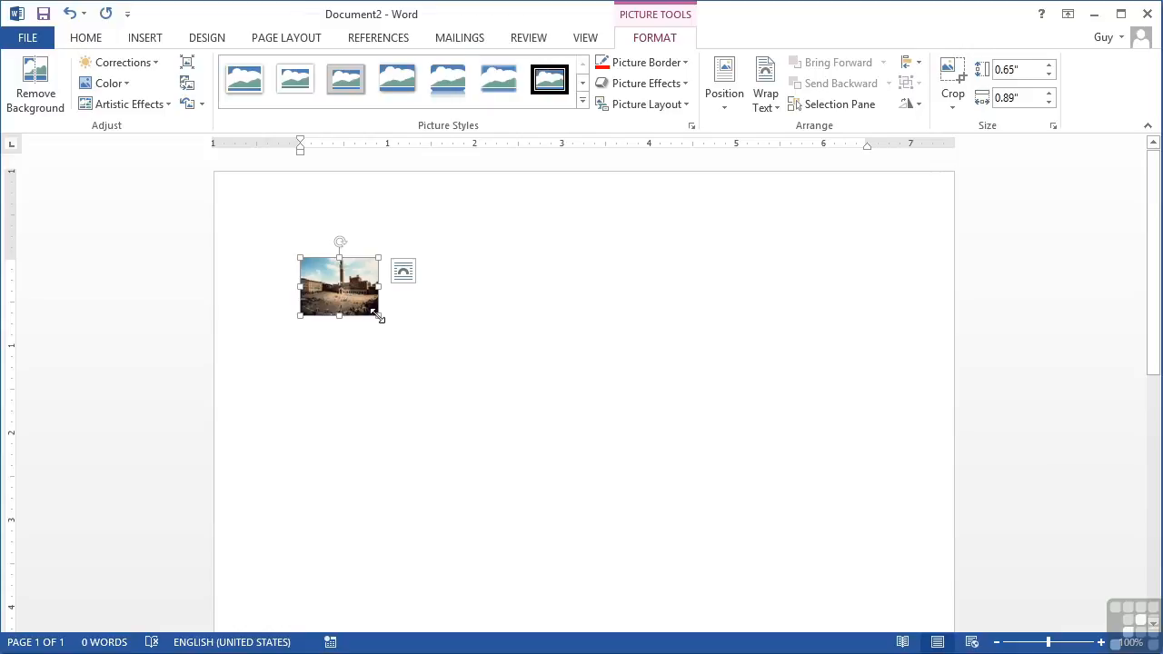
left_click_drag(379, 317, 550, 499)
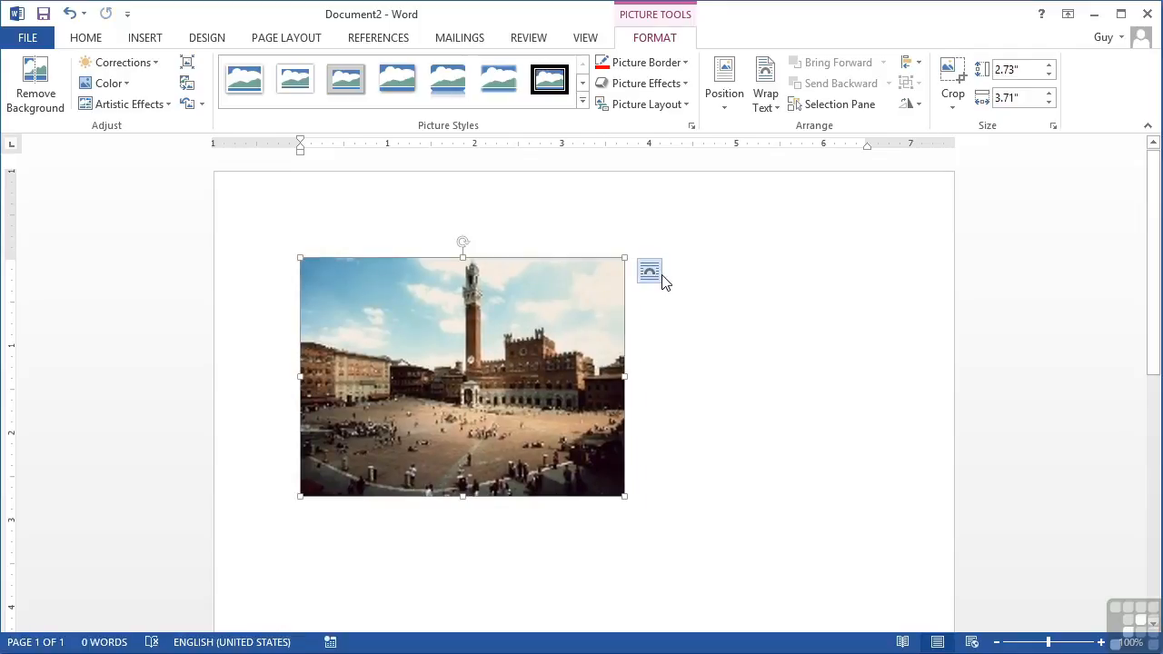
- Give the Siena picture square text wrapping and move it about 0.75" in from the page's left margin
left_click(663, 276)
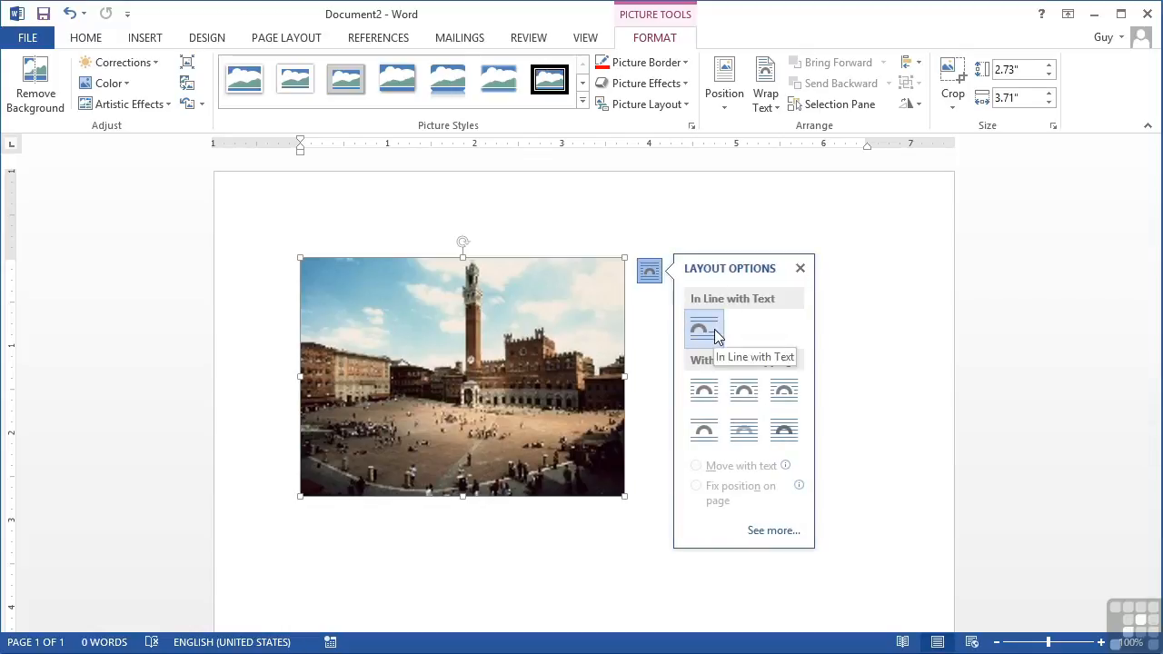
left_click(708, 390)
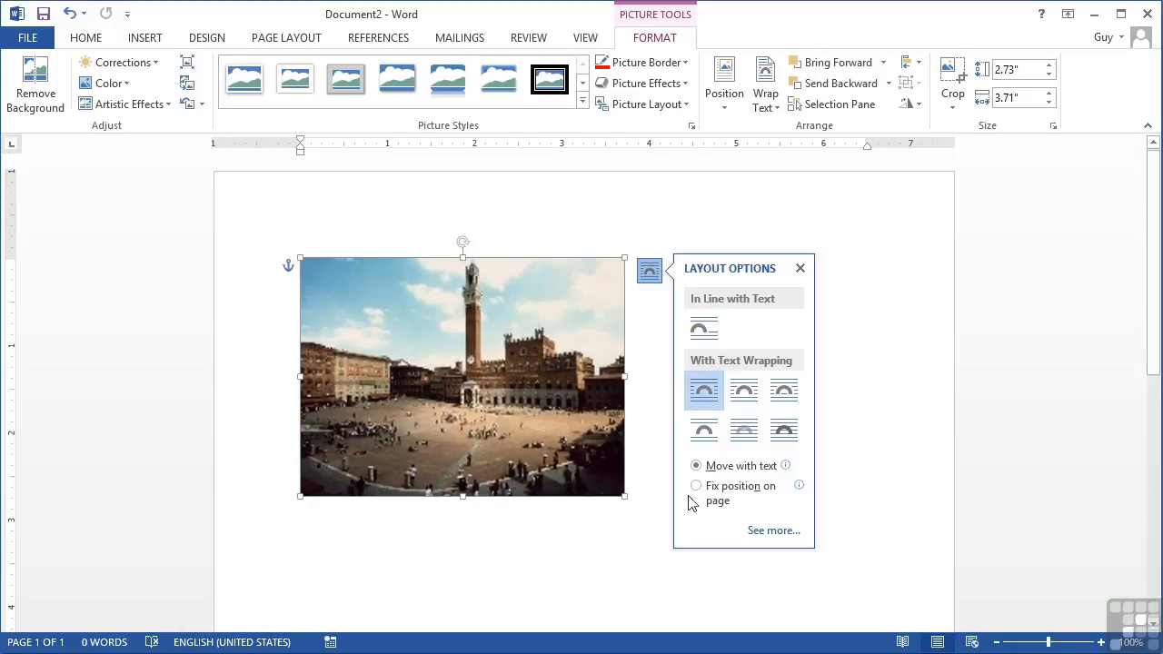
left_click(800, 273)
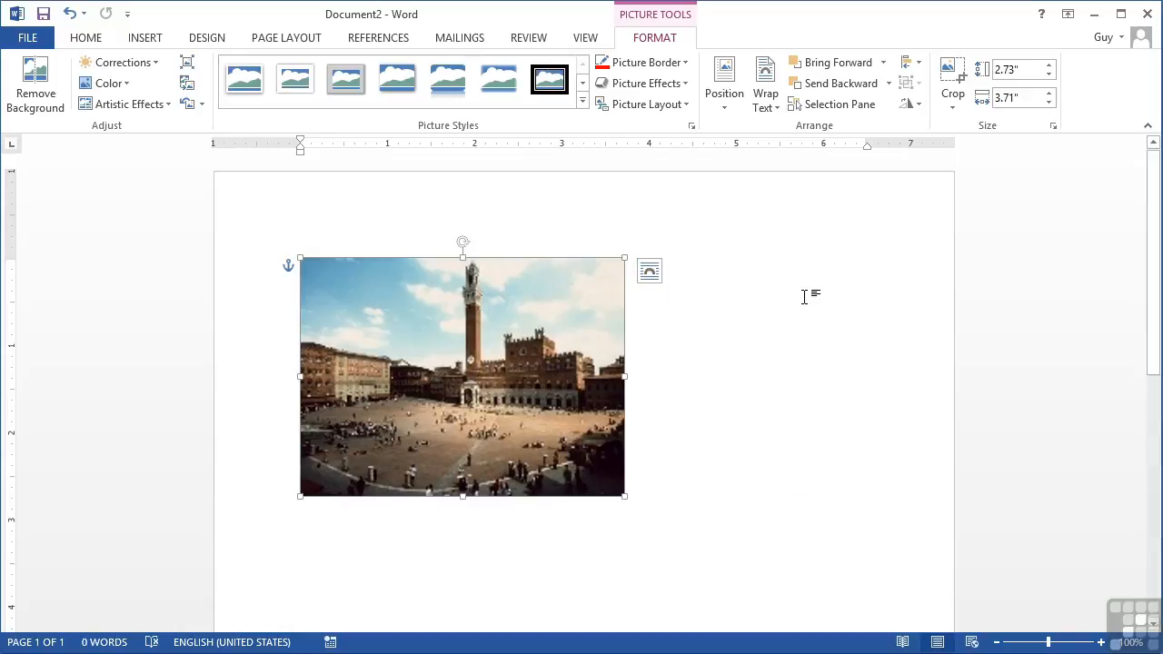
left_click_drag(490, 373, 550, 192)
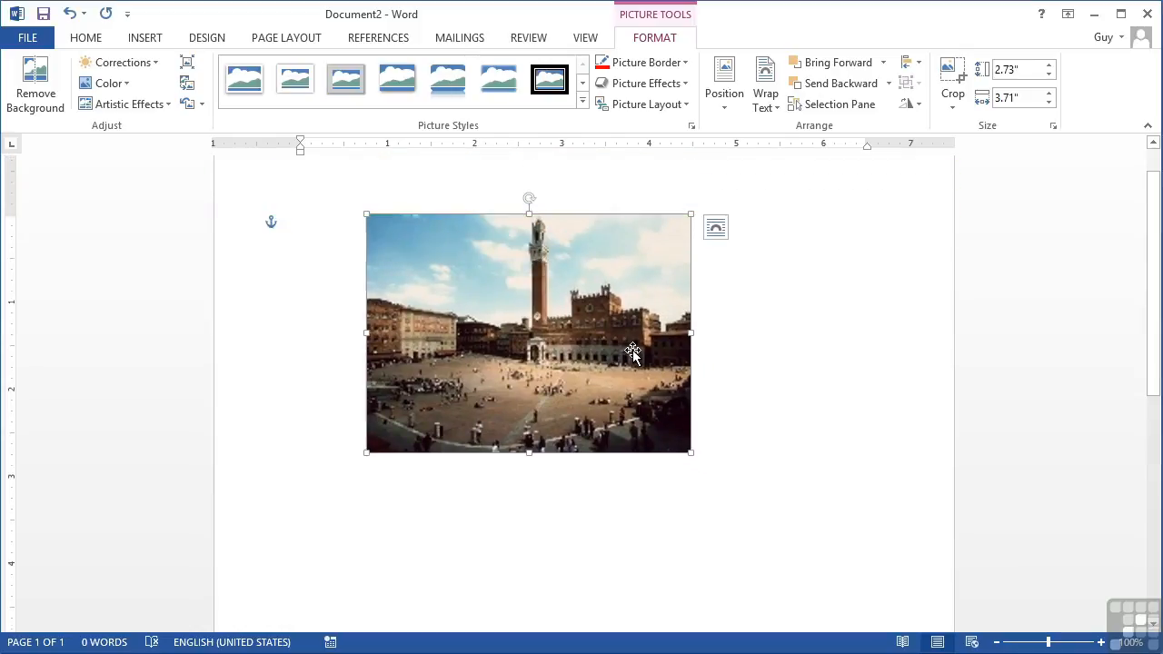
- Deselect the picture and add two blank paragraphs above it to push it down the page
left_click(707, 495)
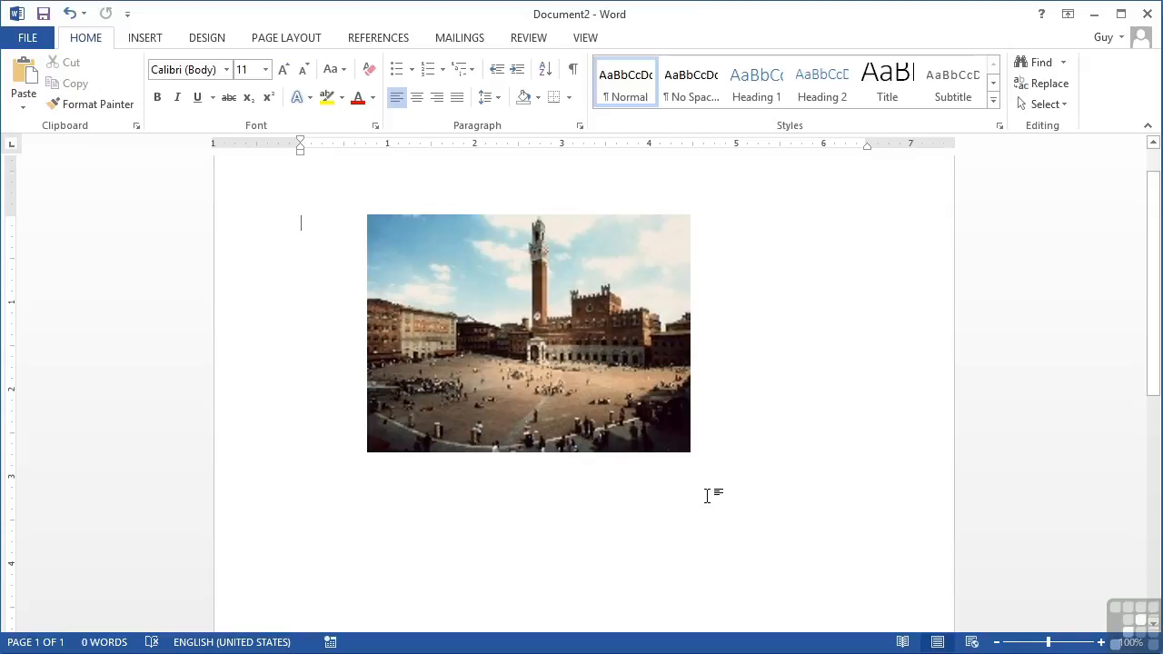
key("Return")
key("Return")
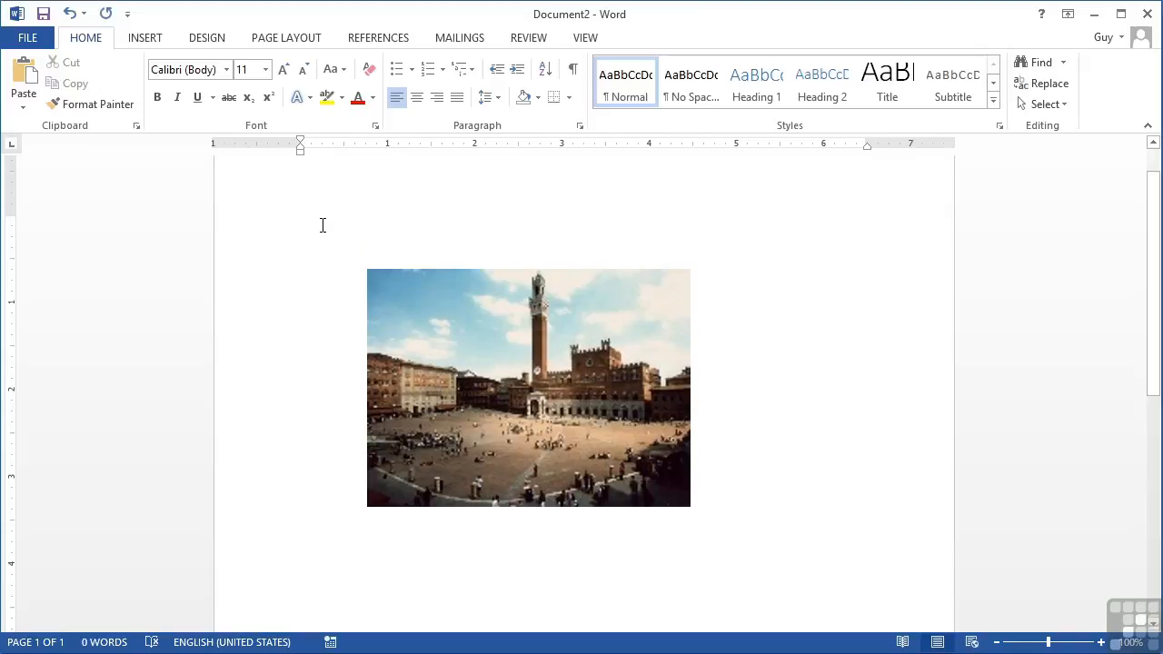
- Insert ferrari.jpg from the Chapter 12 folder at the cursor using the Insert and Link option
left_click(147, 40)
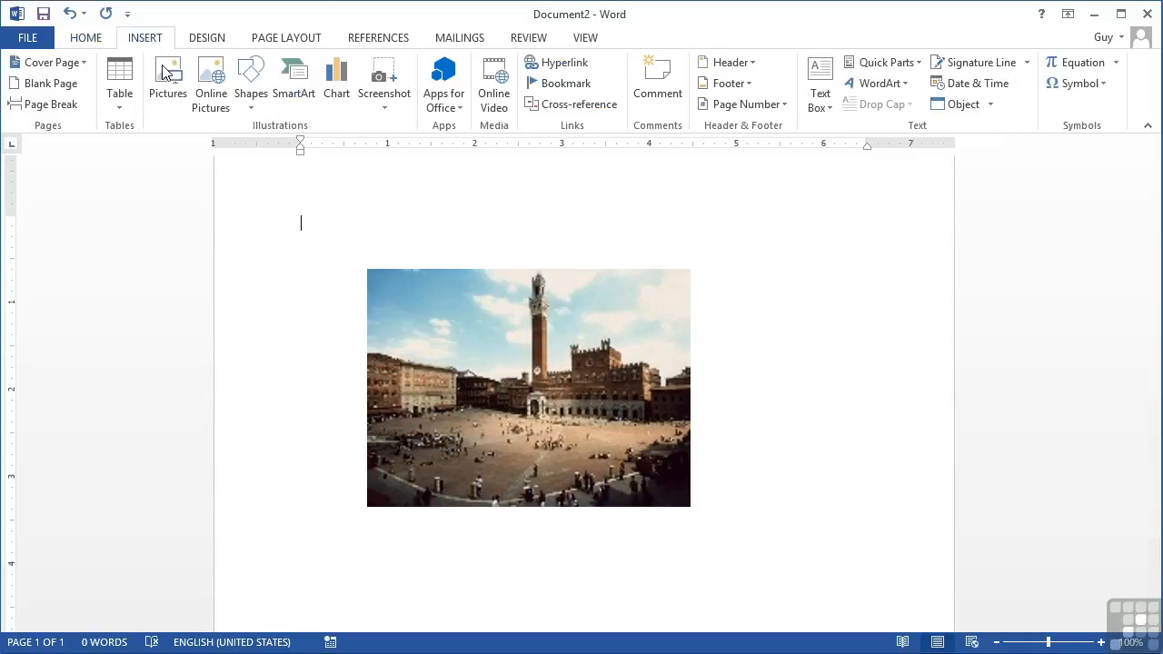
left_click(167, 97)
left_click(228, 144)
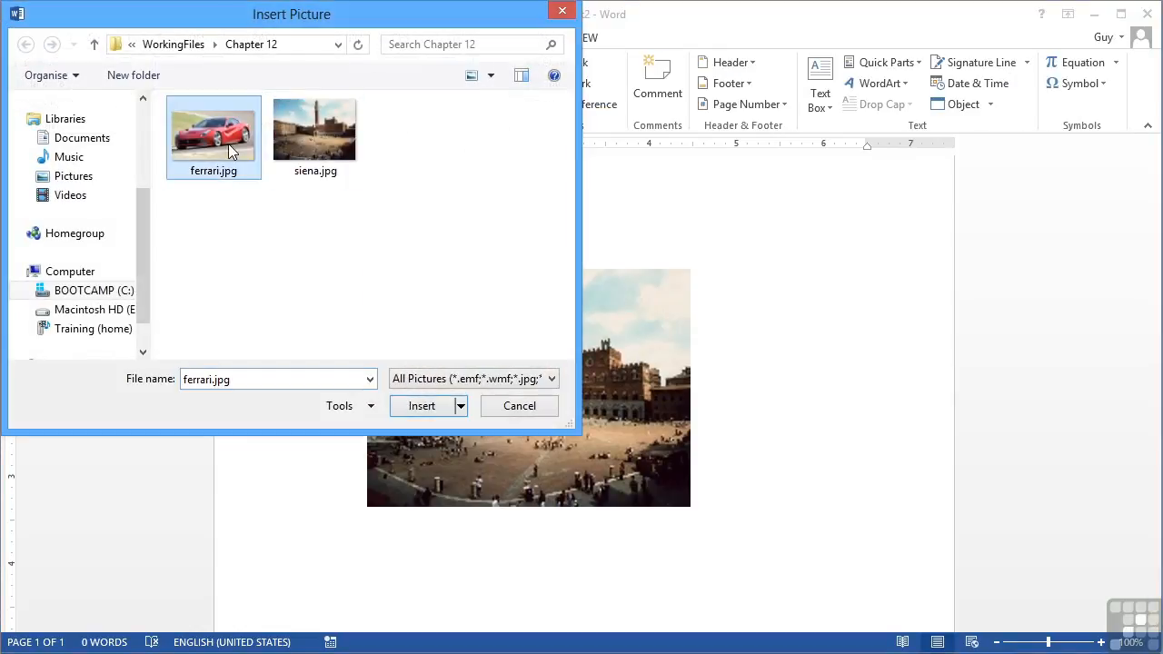
left_click(382, 334)
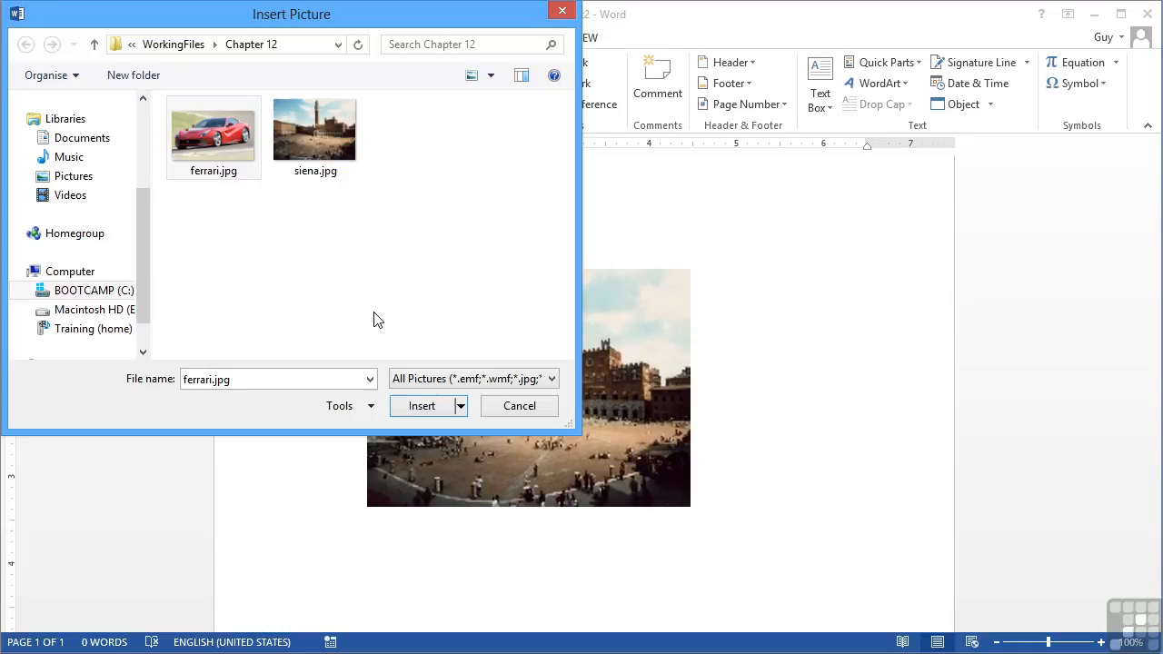
left_click(461, 406)
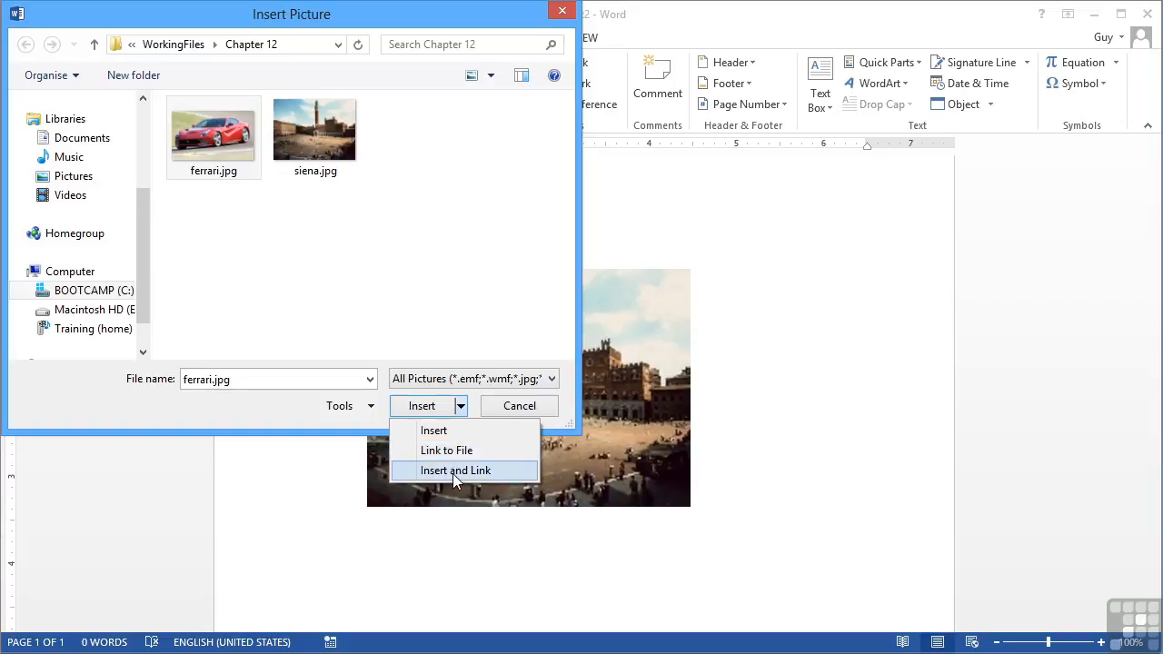
left_click(455, 471)
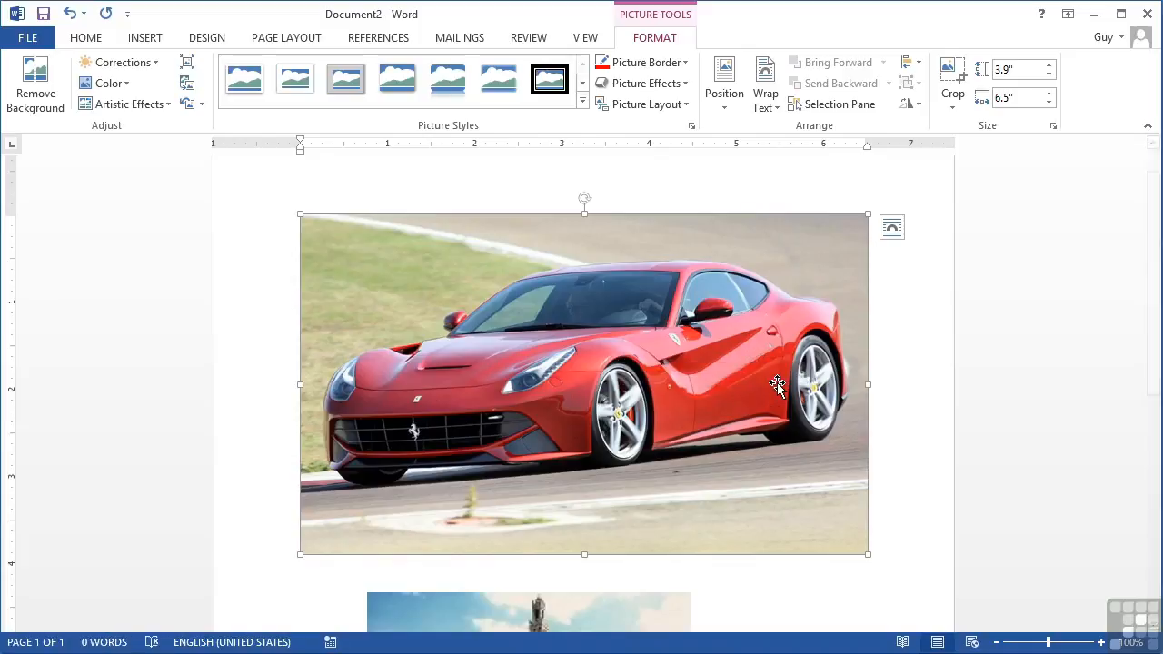
- Shrink the car picture proportionally to about 2.15" high by 3.58" wide
left_click(883, 400)
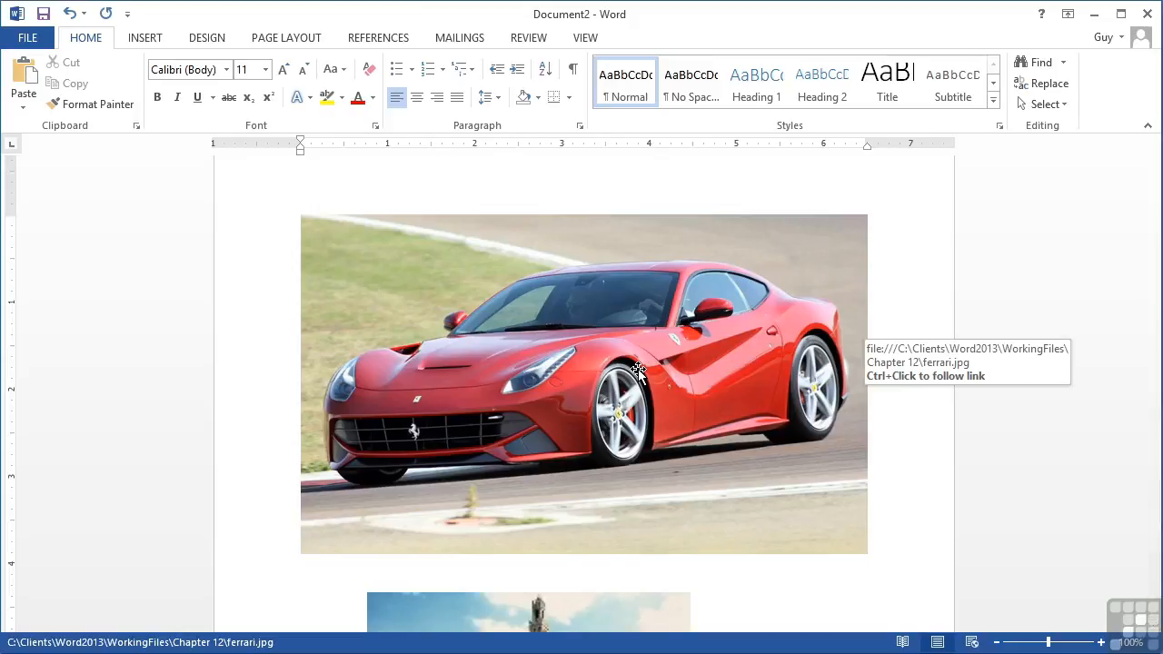
left_click(796, 453)
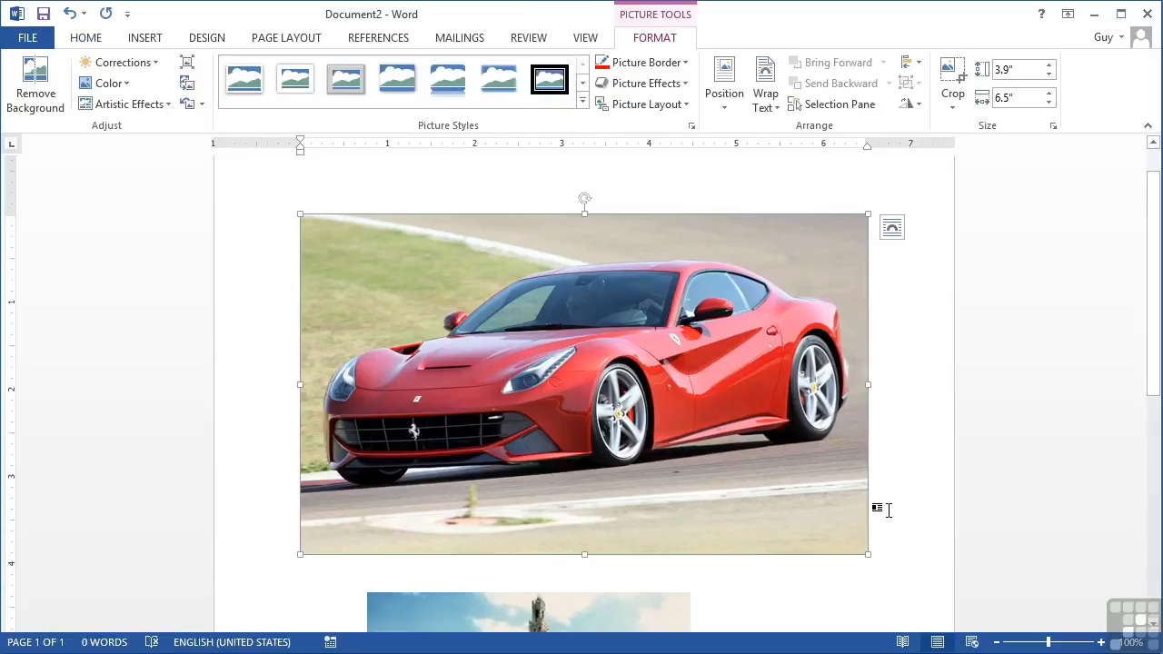
left_click_drag(872, 554, 614, 327)
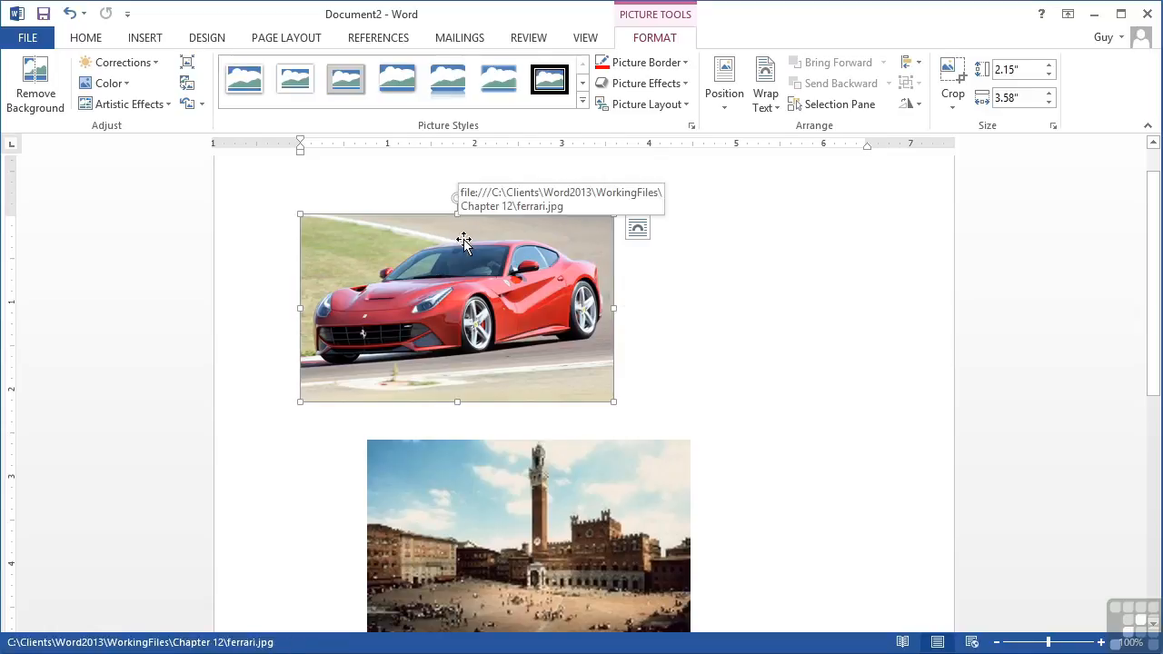
- Give the car picture square text wrapping and move it below the Siena picture, leaving a gap between them
left_click(637, 233)
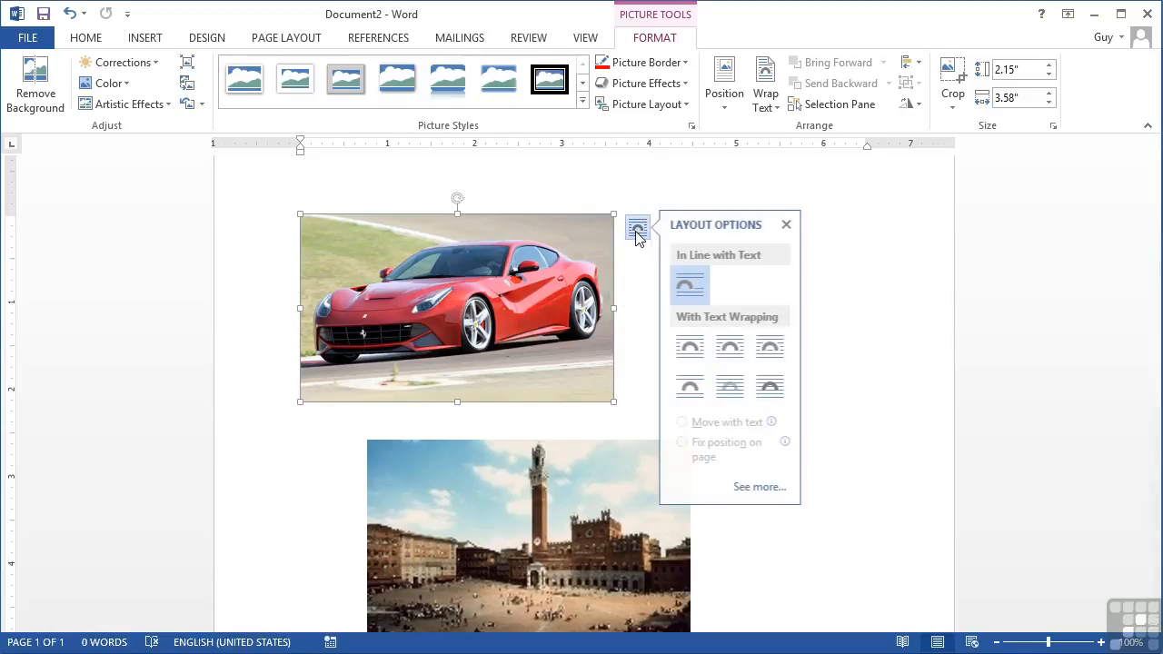
left_click(692, 347)
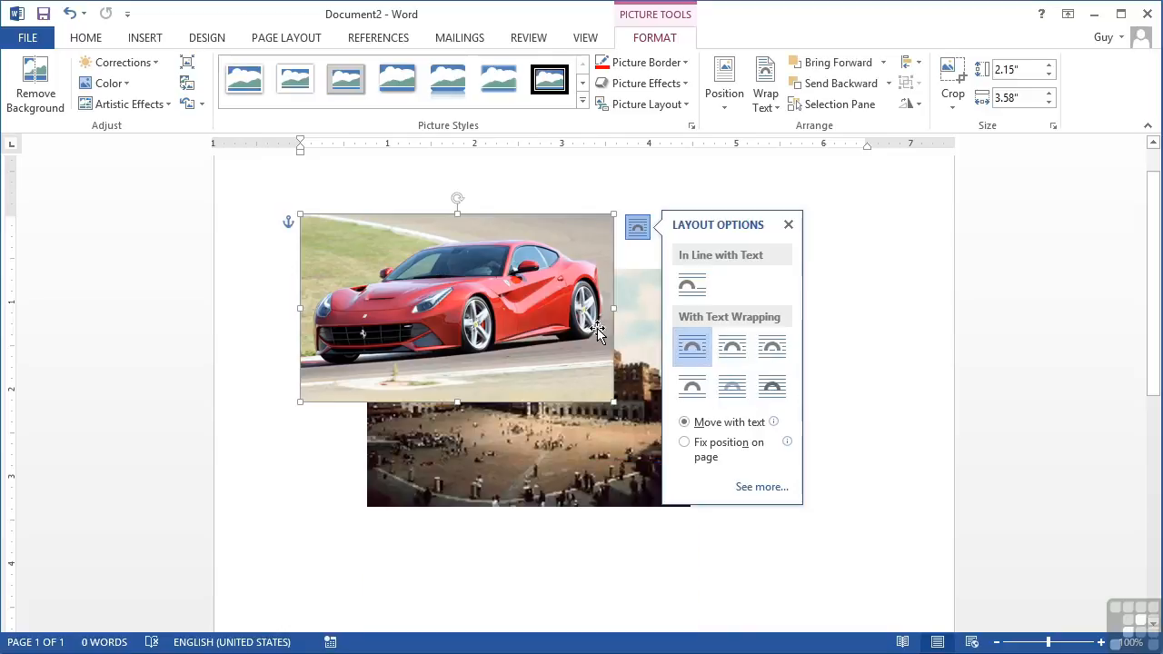
left_click_drag(591, 306, 625, 596)
scroll(651, 513, "down", 5)
left_click_drag(621, 309, 693, 382)
scroll(751, 395, "up", 3)
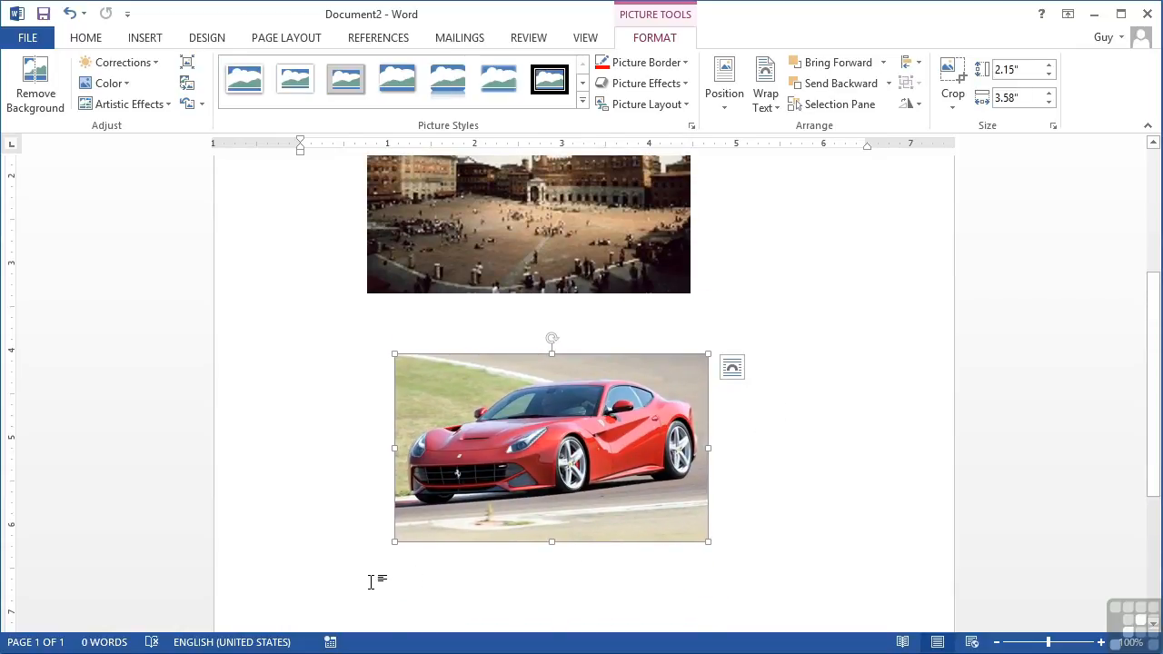
- Place the cursor at the start of the document and search Office.com Clip Art online for "data"
key("ctrl+Home")
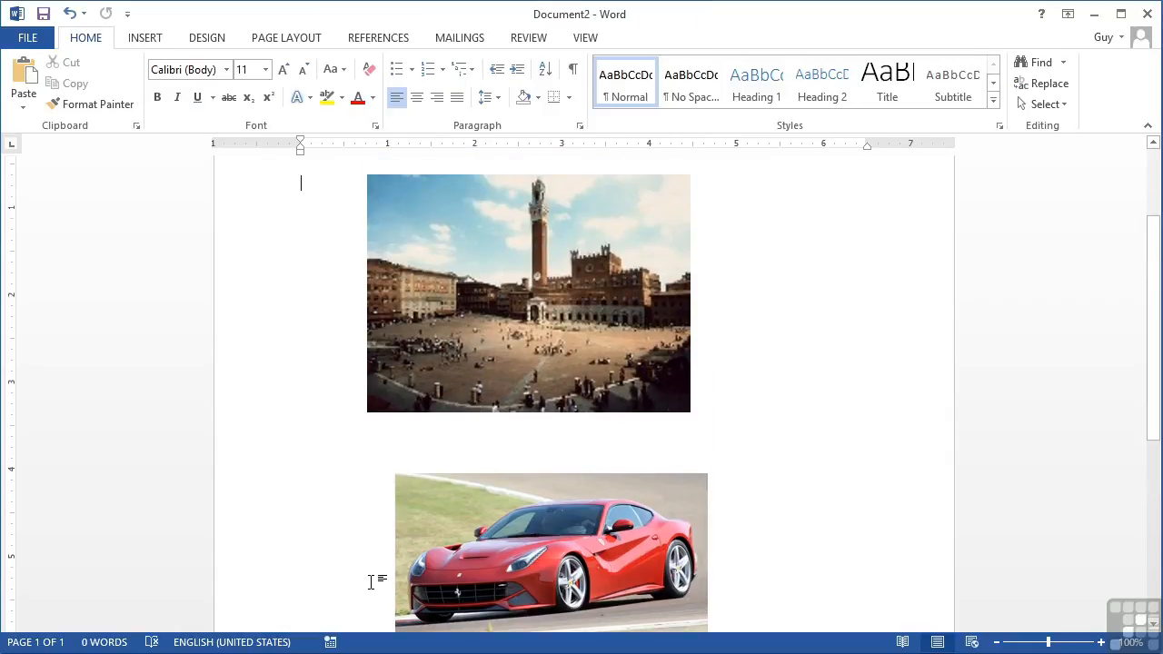
left_click(159, 42)
left_click(217, 86)
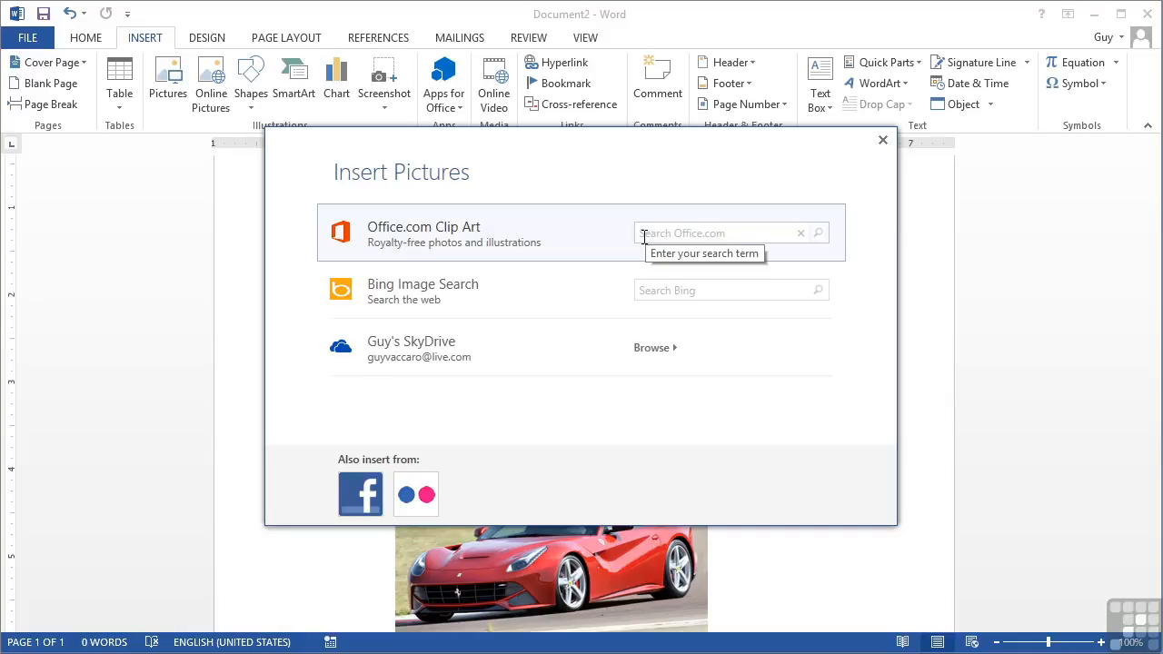
left_click(643, 289)
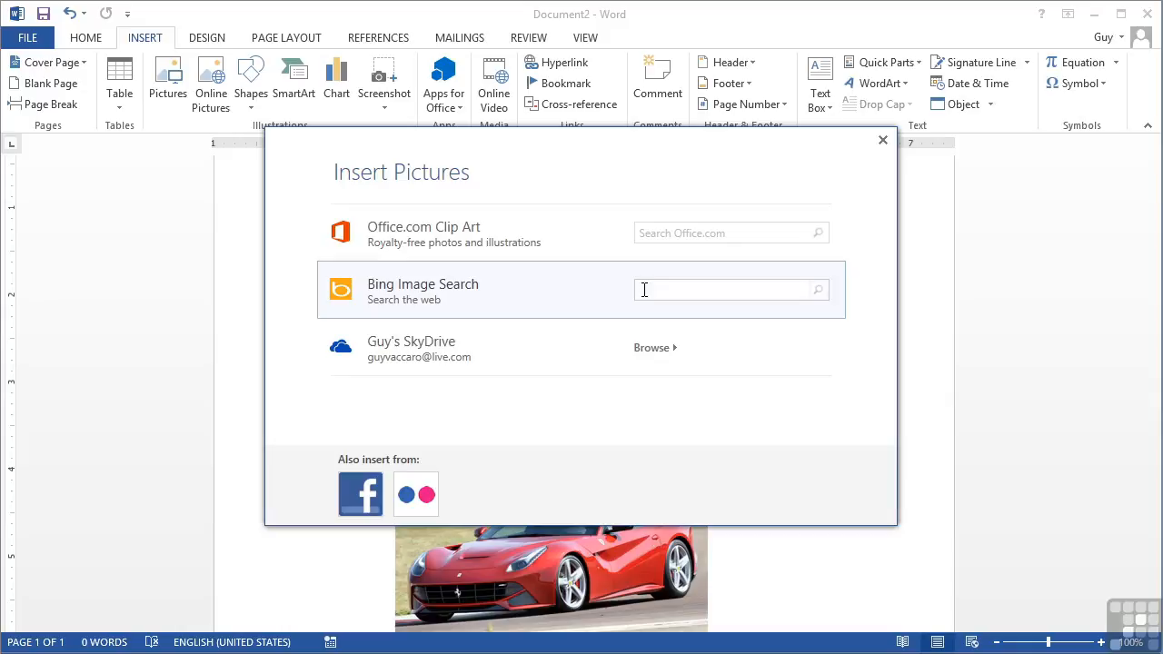
left_click(645, 289)
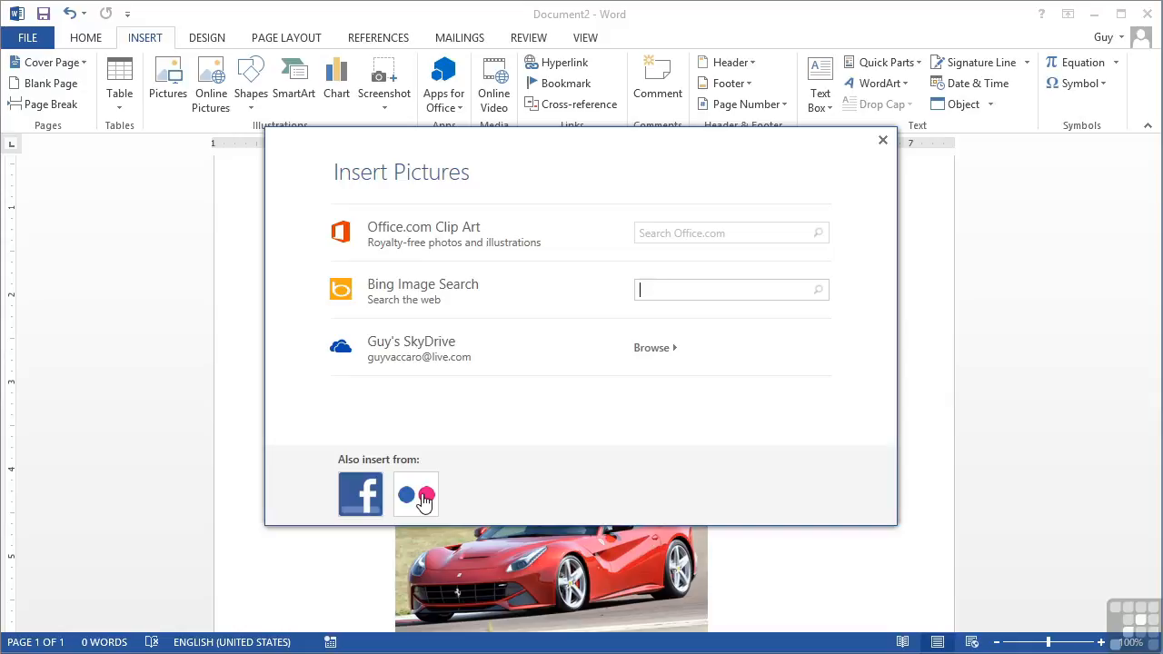
left_click(652, 233)
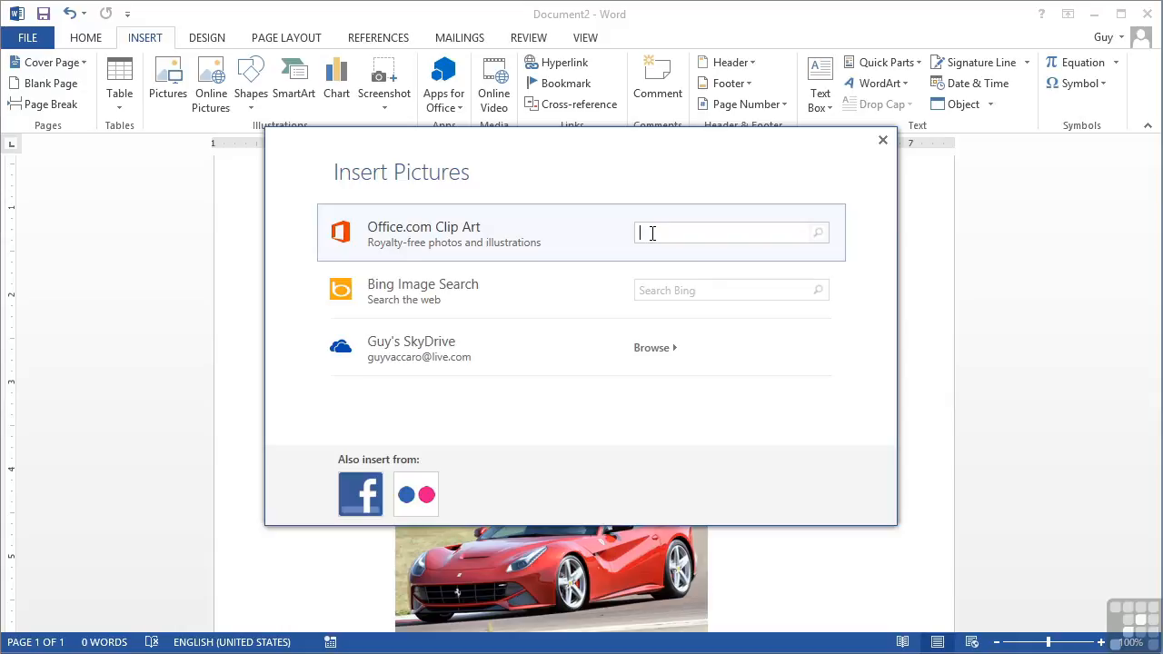
type("data")
key("Return")
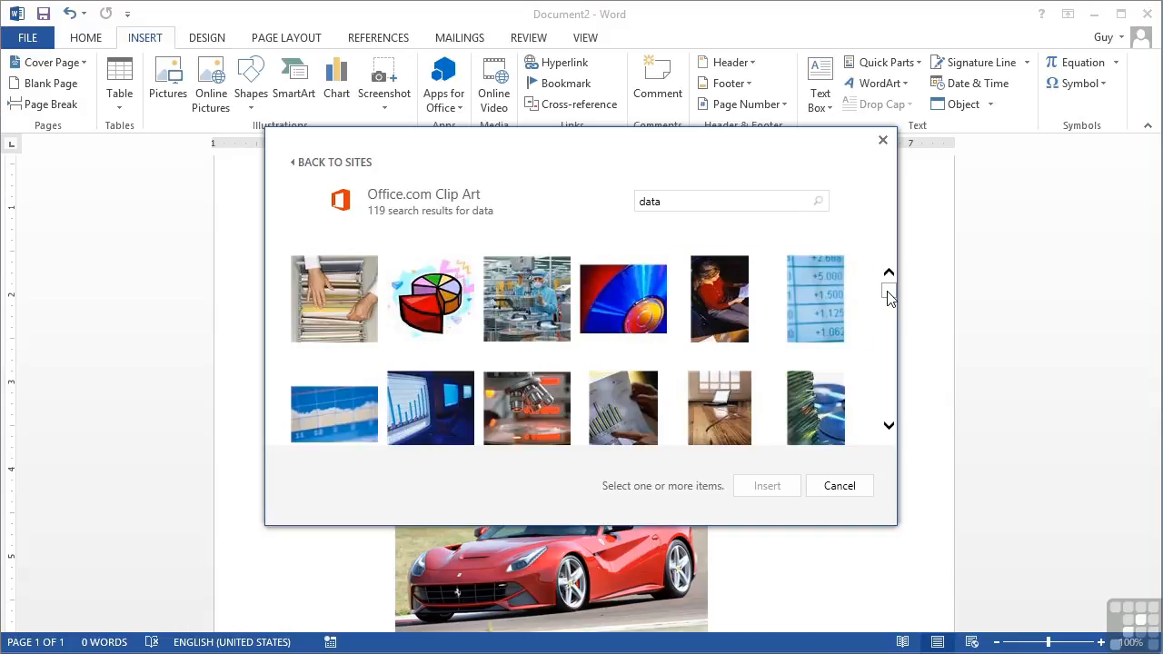
- Select the photo of hands holding a bar chart in the clip art results and preview it larger, then close the preview
mouse_move(889, 298)
left_mouse_down()
mouse_move(888, 320)
mouse_move(889, 295)
left_mouse_up()
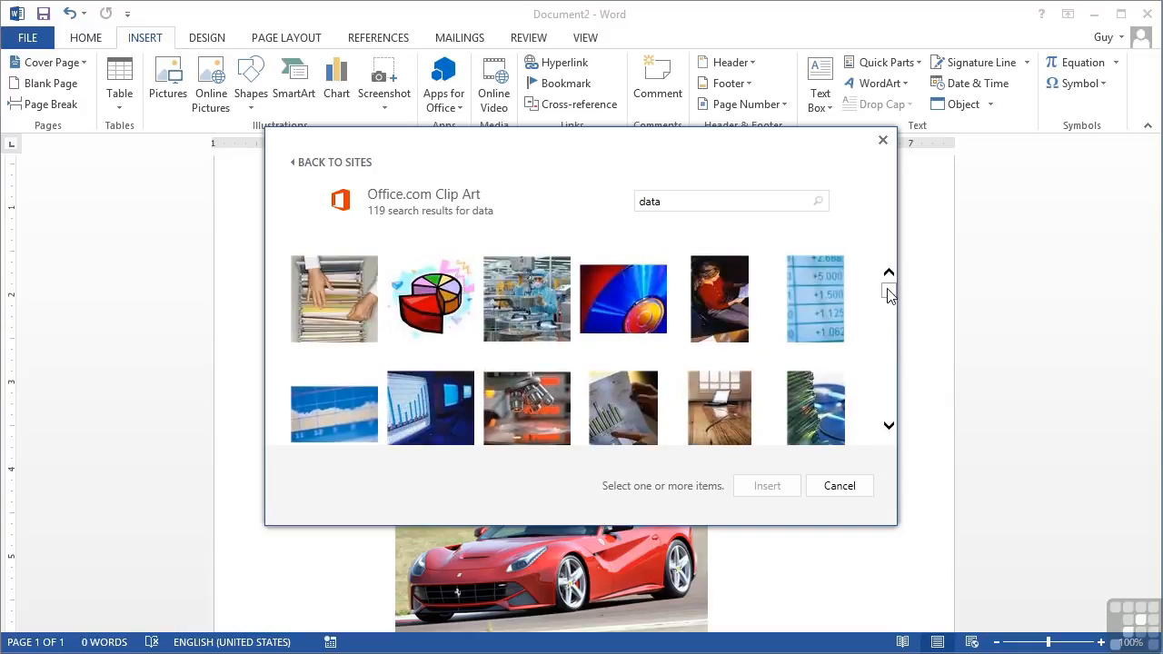
left_click(633, 400)
scroll(641, 372, "down", 1)
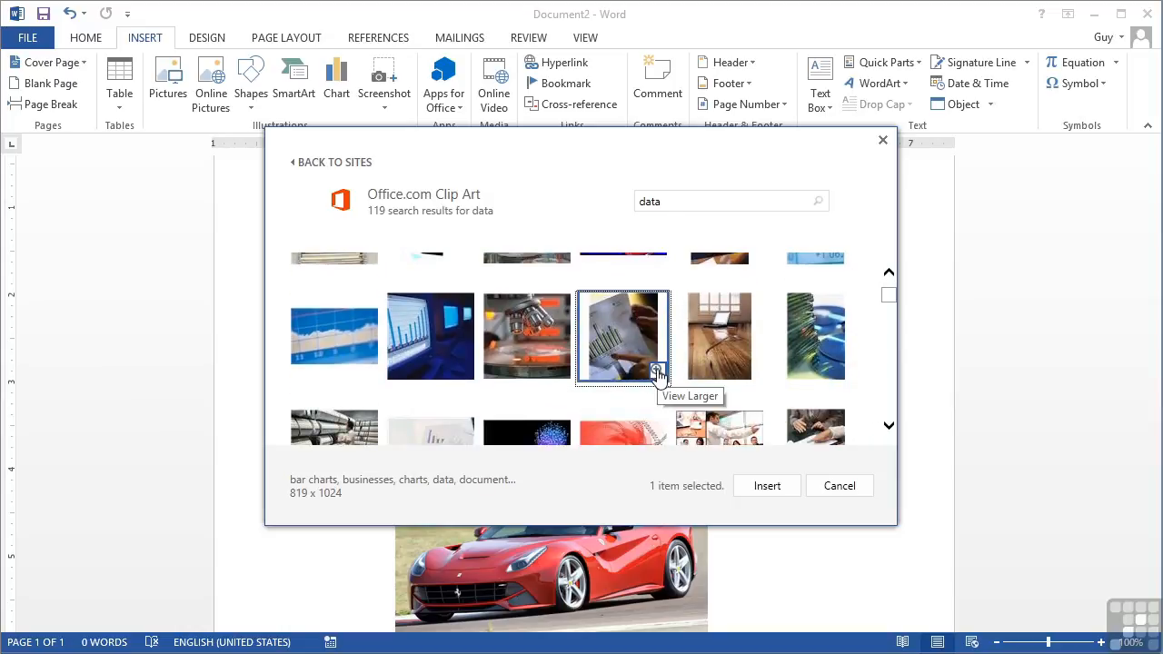
left_click(657, 371)
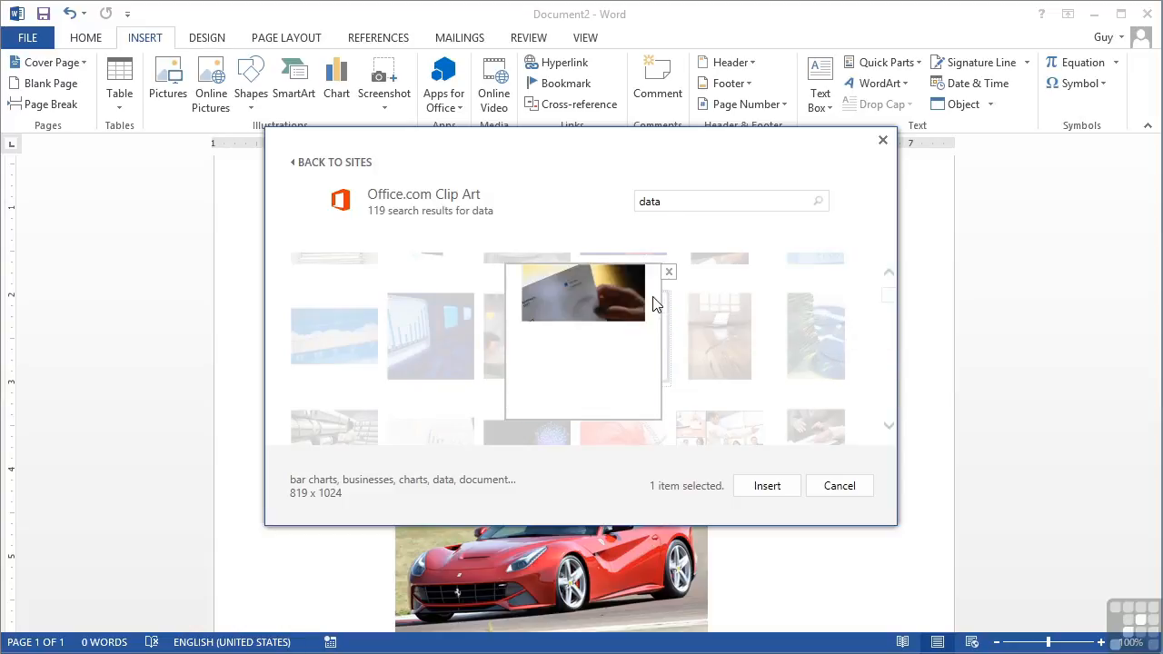
left_click(669, 275)
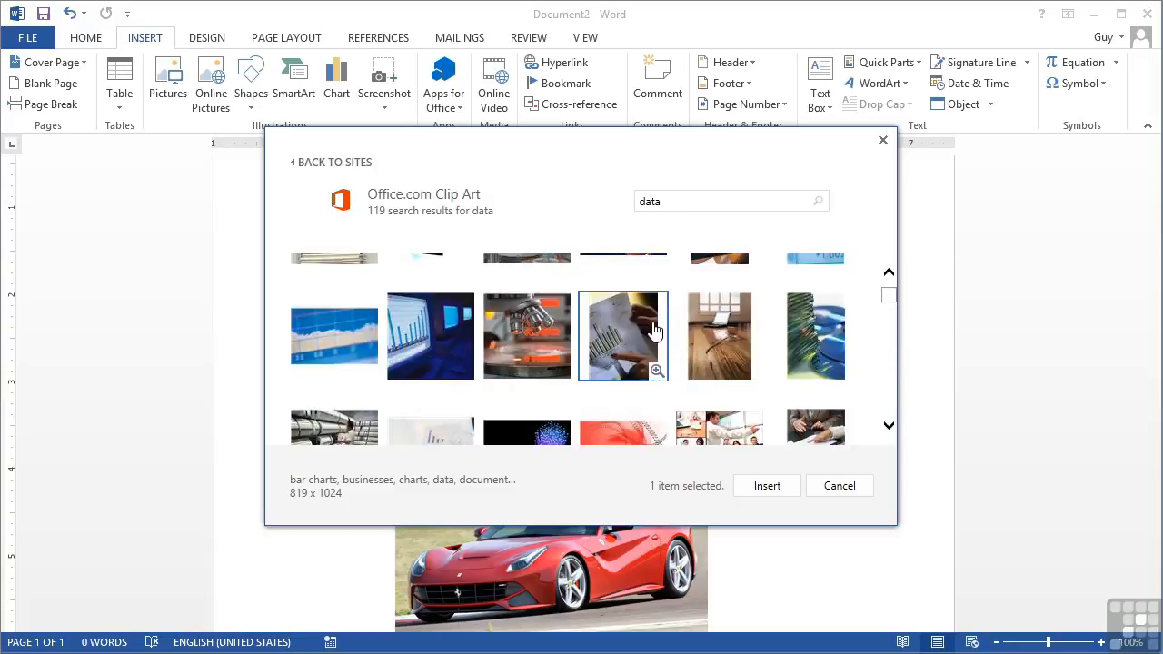
- Add the blue data center corridor and the "Text messaging on a blackberry" picture to the selection and insert all selected pictures
left_click(888, 428)
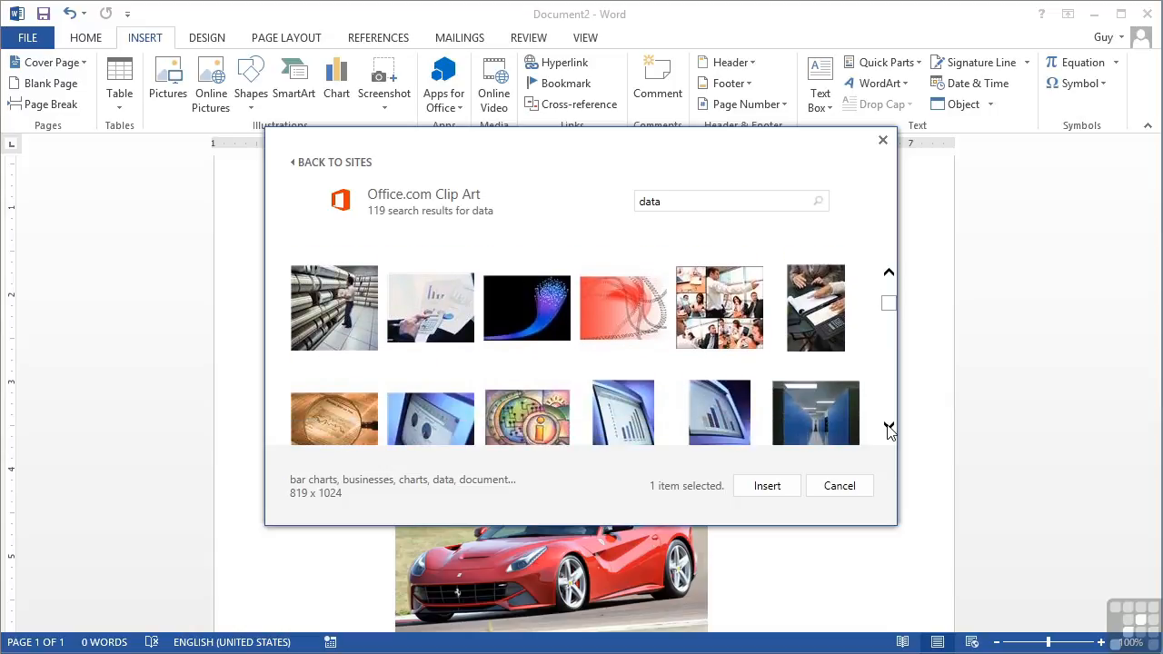
left_click(889, 429)
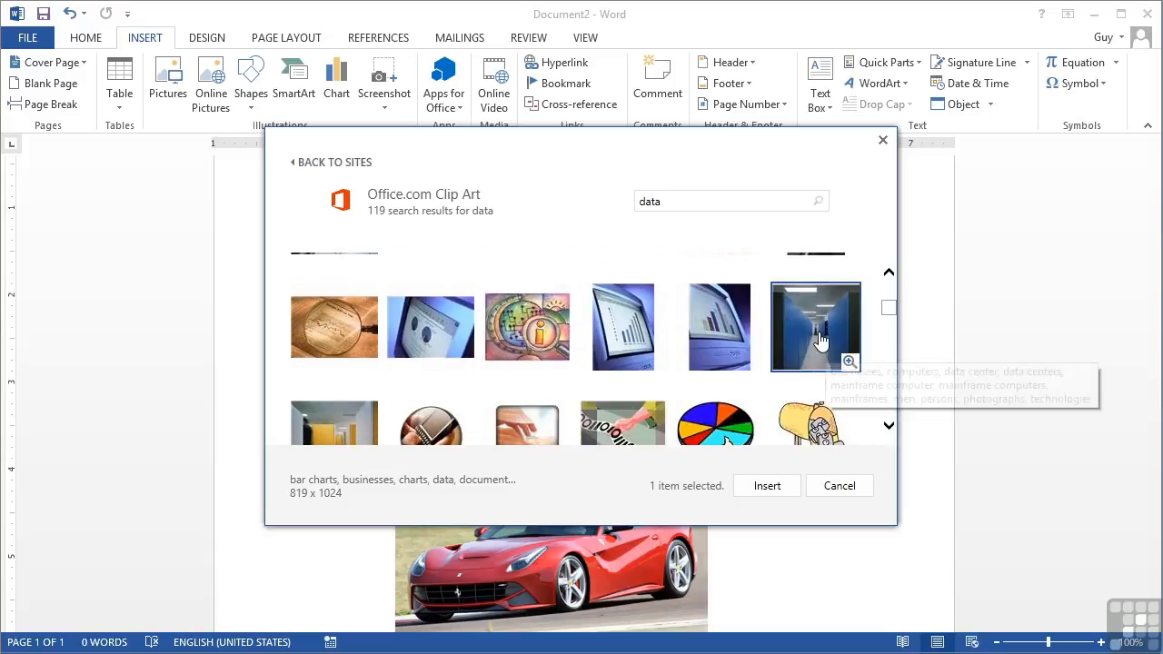
left_click(815, 334)
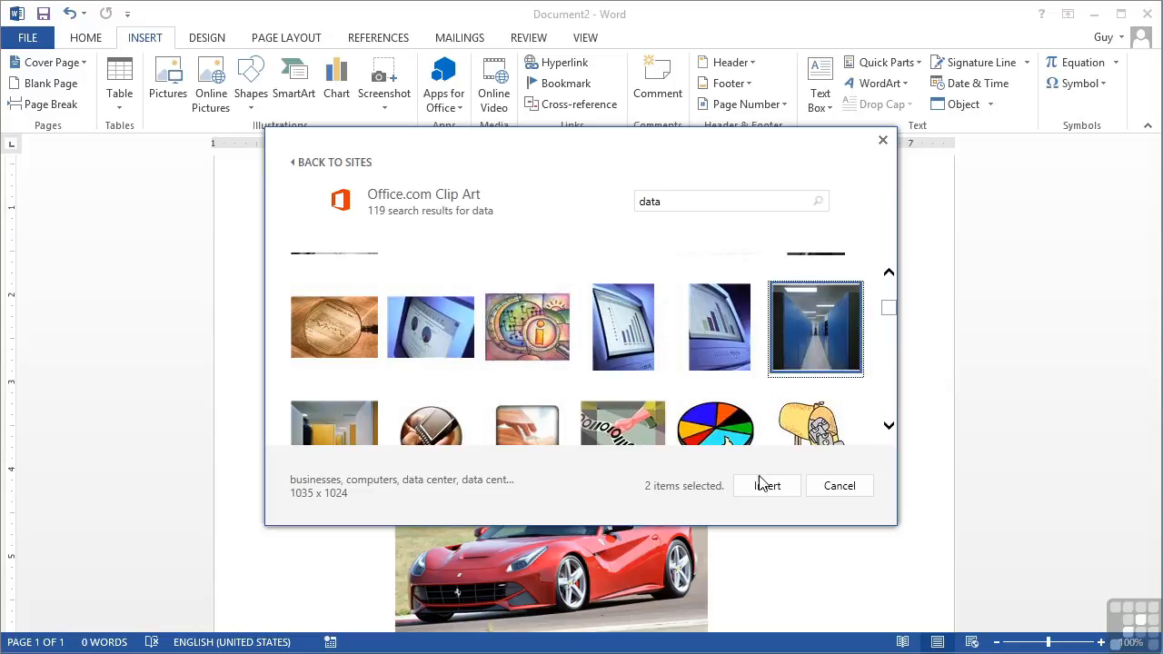
left_click(888, 427)
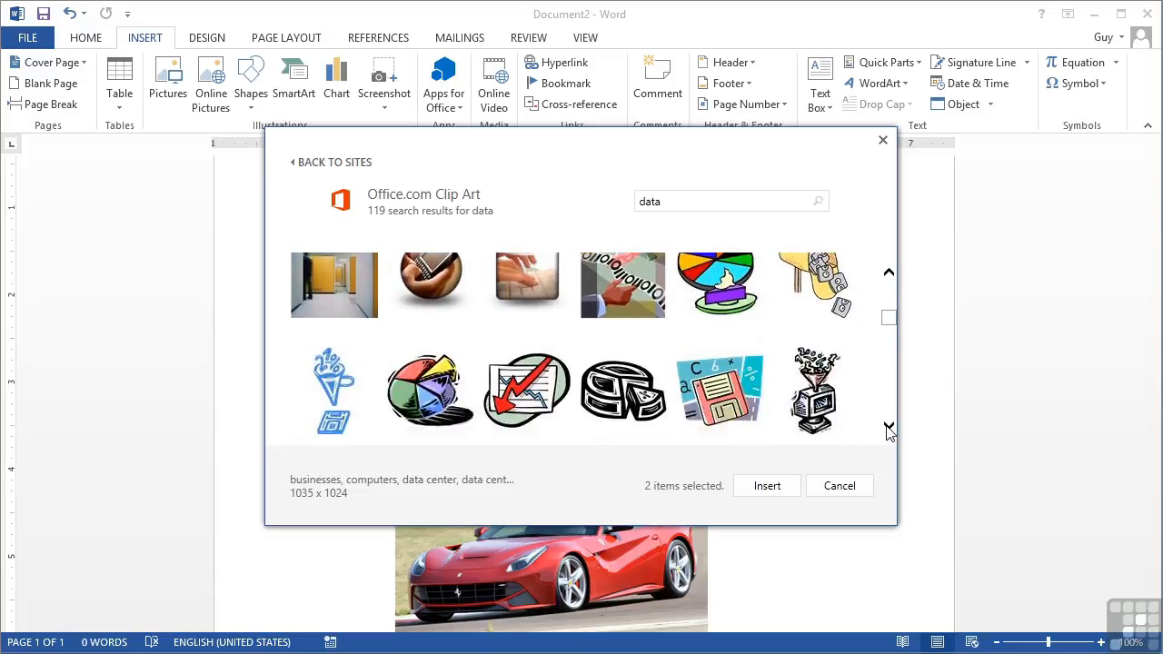
left_click(427, 281)
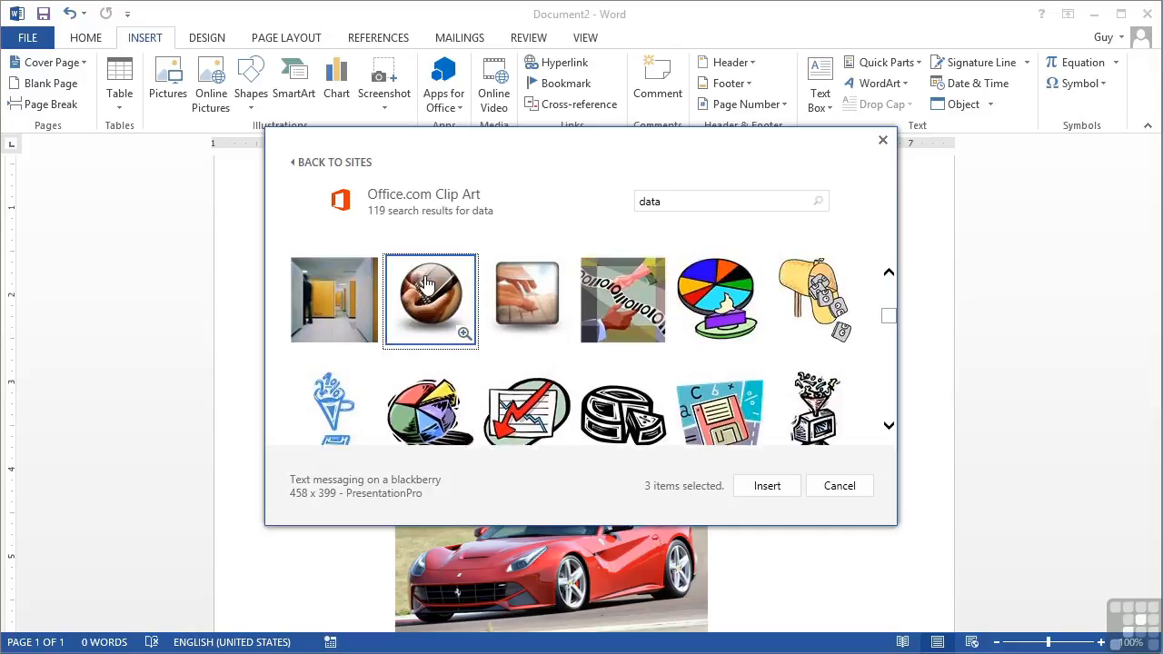
left_click(767, 487)
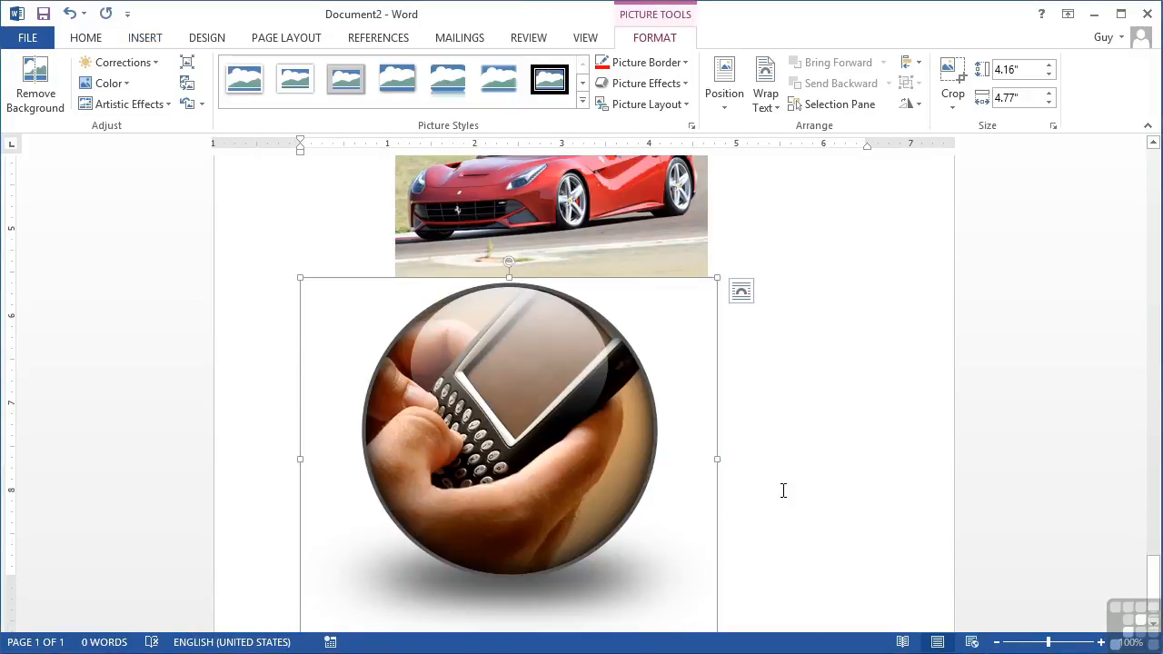
- Give the bar chart photo square text wrapping and shrink it proportionally to about two-thirds of its size
scroll(783, 490, "up", 8)
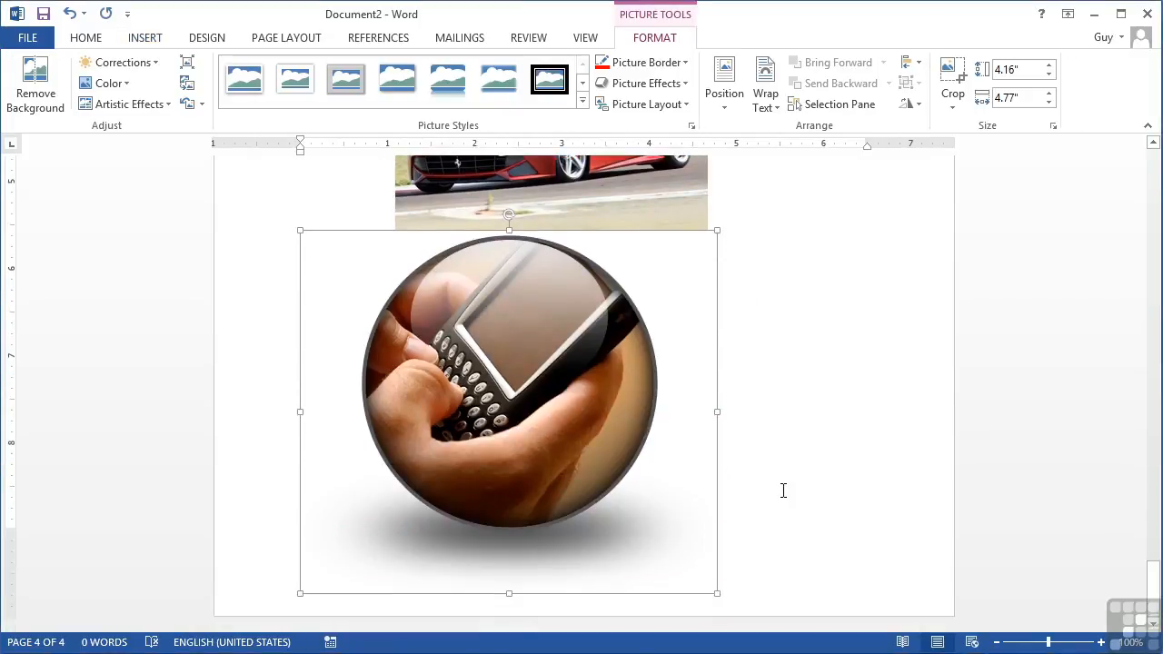
scroll(783, 491, "up", 8)
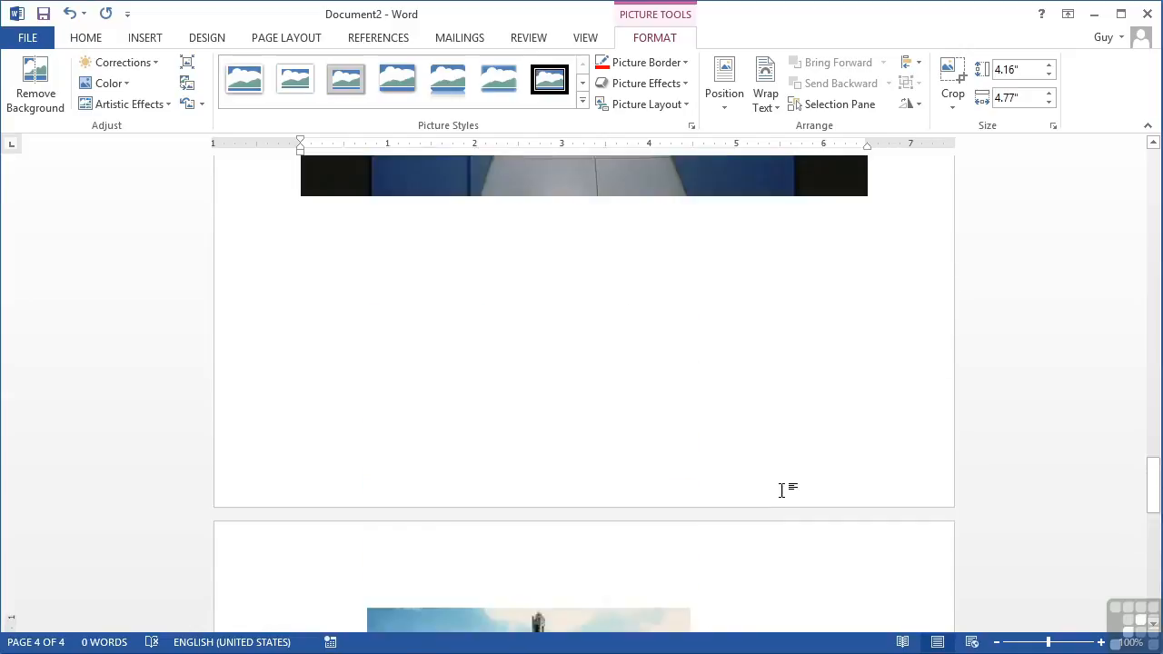
scroll(783, 490, "up", 8)
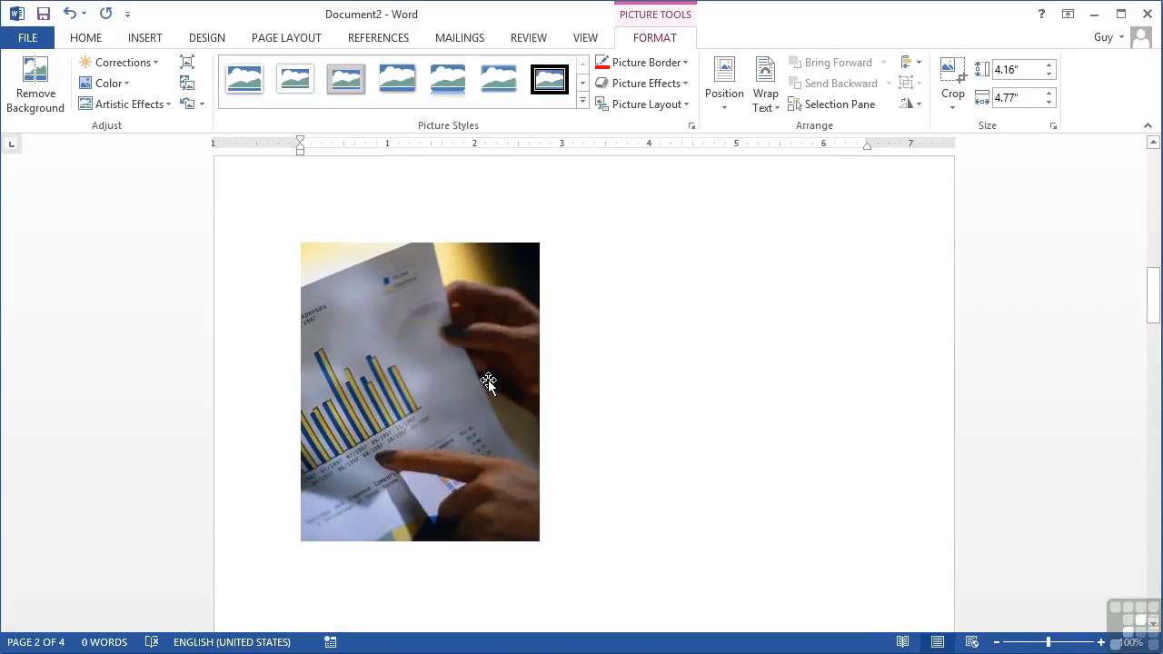
left_click(488, 380)
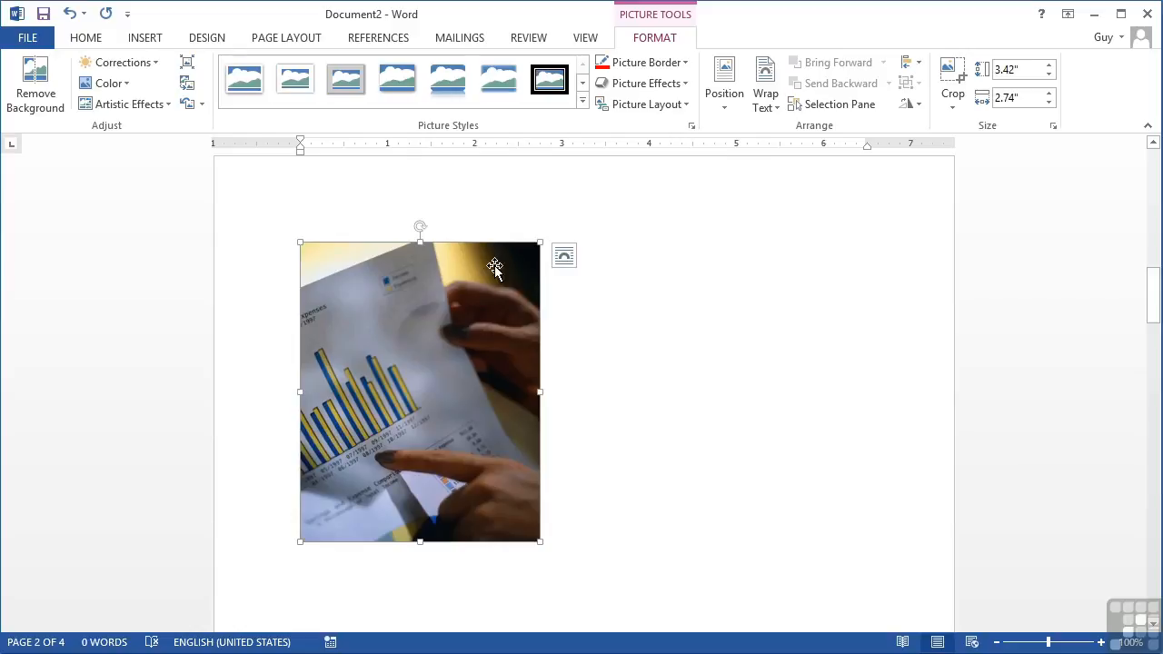
left_click(563, 256)
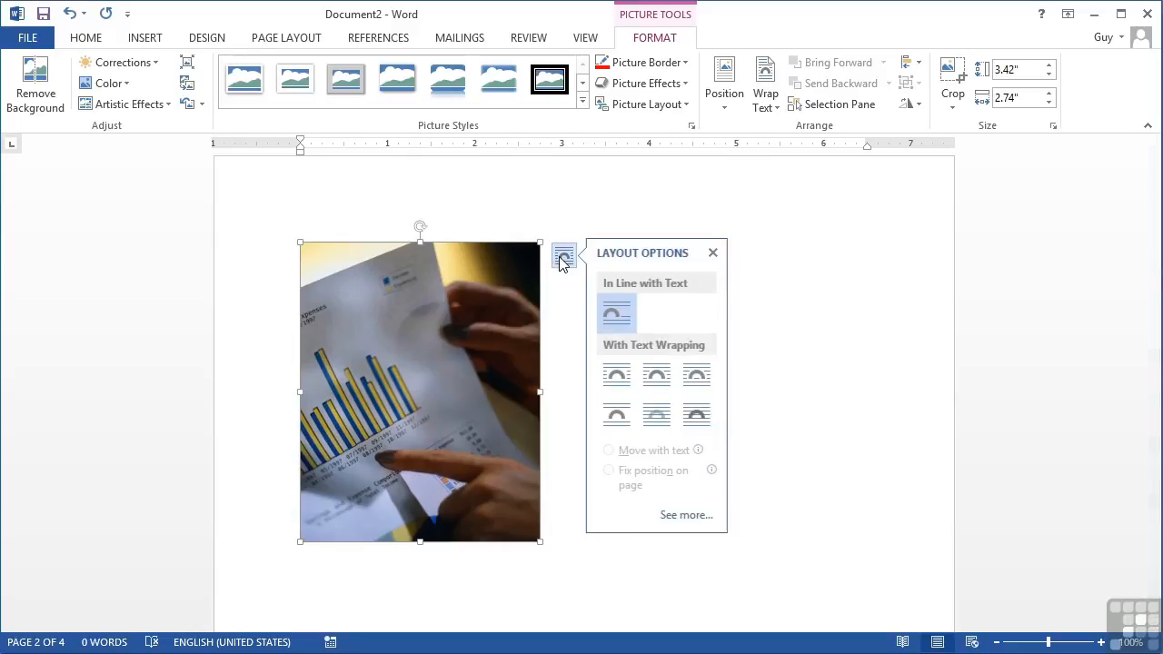
left_click(615, 375)
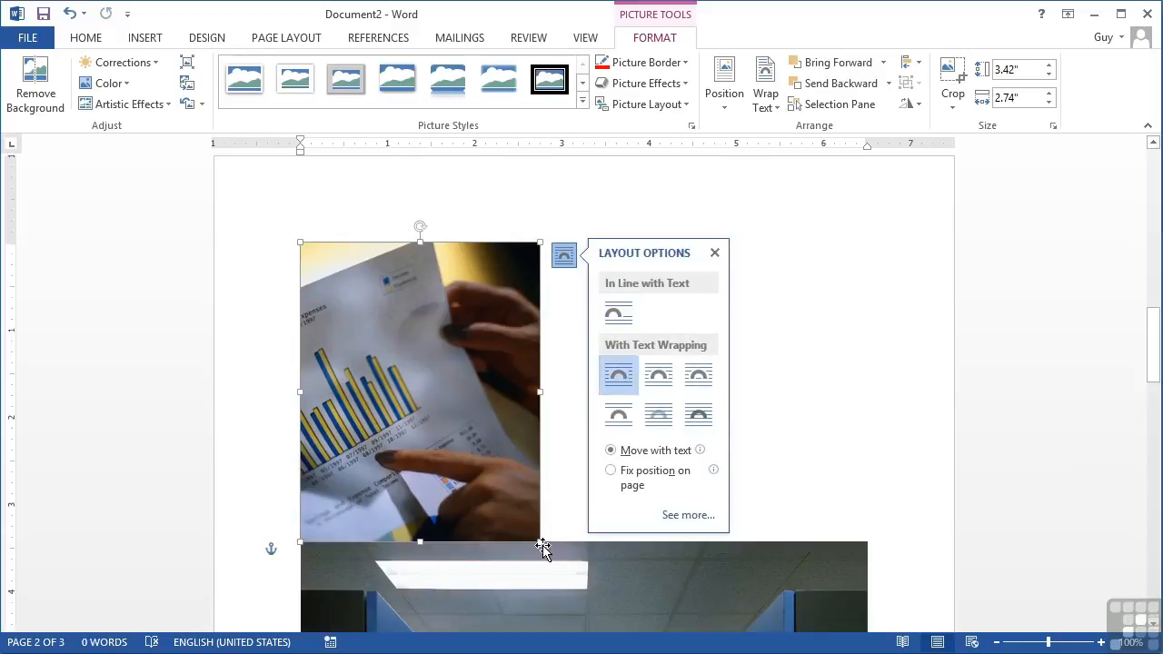
left_click_drag(540, 541, 462, 444)
- Give the data center corridor picture square text wrapping and shrink it proportionally to a little over half its width
left_click(818, 506)
left_click(892, 457)
left_click(945, 505)
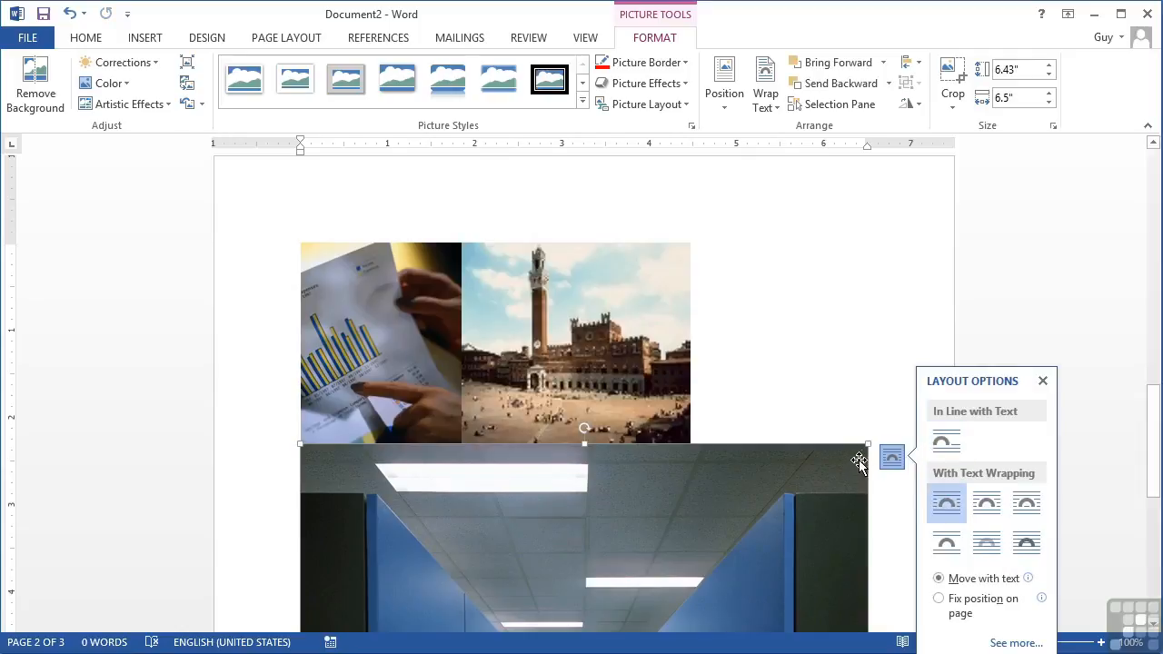
left_click_drag(823, 476, 625, 574)
- Give the blackberry picture square text wrapping, shrink it to about 2.1" by 2.41", and move it to the right of the corridor picture
scroll(770, 553, "down", 4)
left_click(564, 550)
left_click(741, 520)
left_click(790, 511)
left_click_drag(717, 528, 520, 332)
left_click_drag(464, 272, 832, 427)
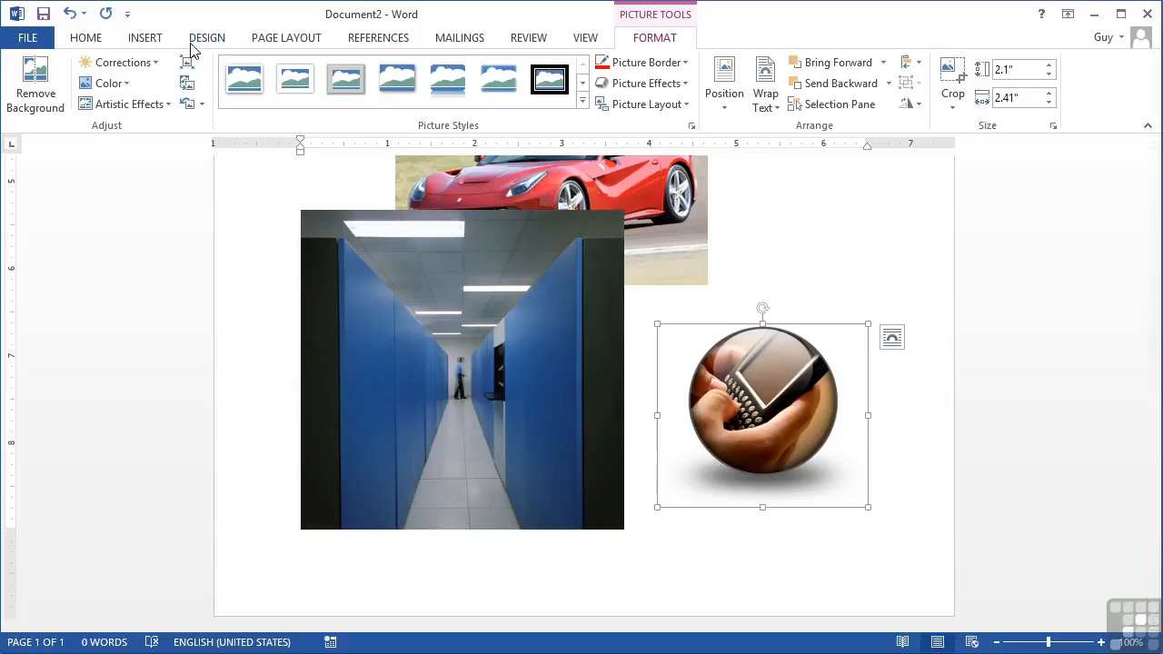
- Start inserting another picture from online sources
left_click(160, 40)
left_click(208, 76)
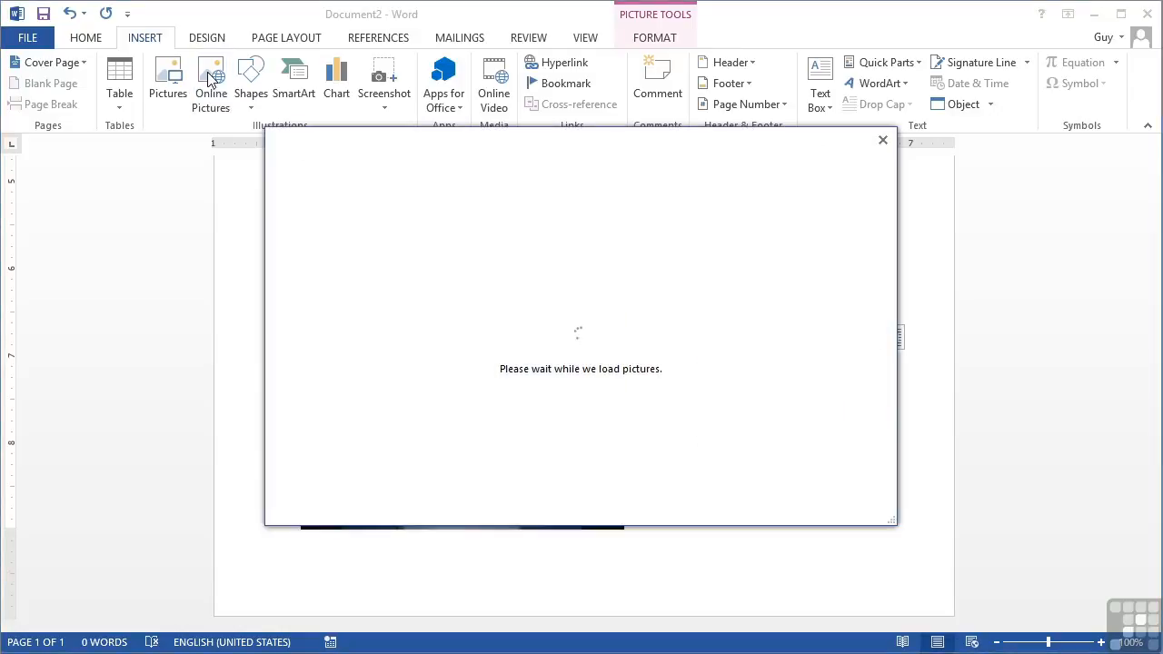